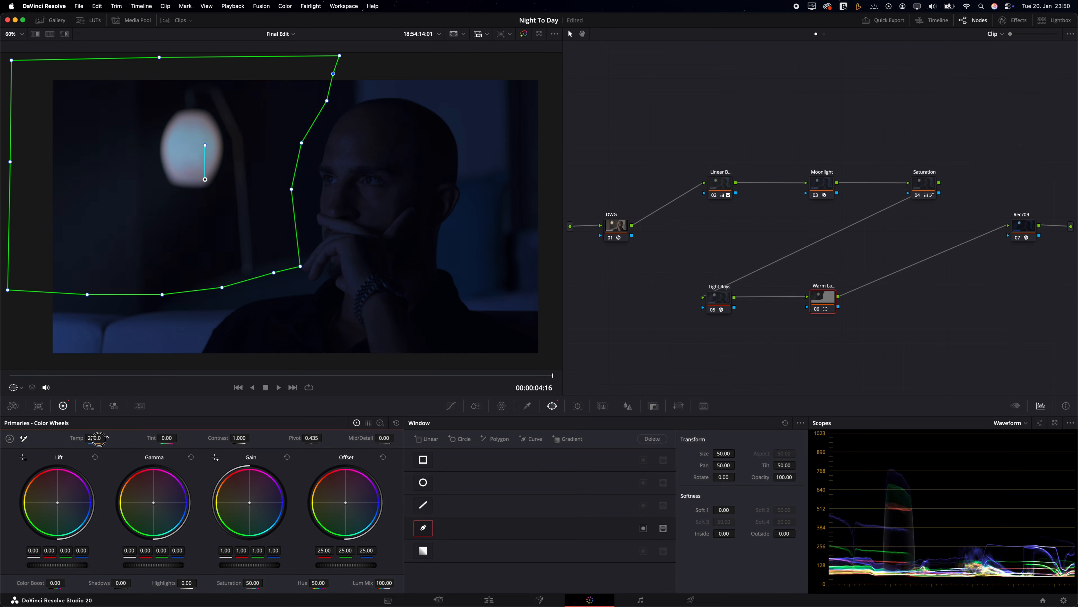
- Draw a curve window around the lamp and the surrounding wall on the lamp-warming node
{"action": "left_click", "coordinate": [87, 332]}
{"action": "left_click", "coordinate": [165, 334]}
{"action": "left_click", "coordinate": [235, 325]}
{"action": "left_click", "coordinate": [287, 319]}
{"action": "left_click", "coordinate": [362, 302]}
{"action": "left_click", "coordinate": [367, 191]}
{"action": "left_click", "coordinate": [377, 163]}
{"action": "left_click", "coordinate": [392, 122]}
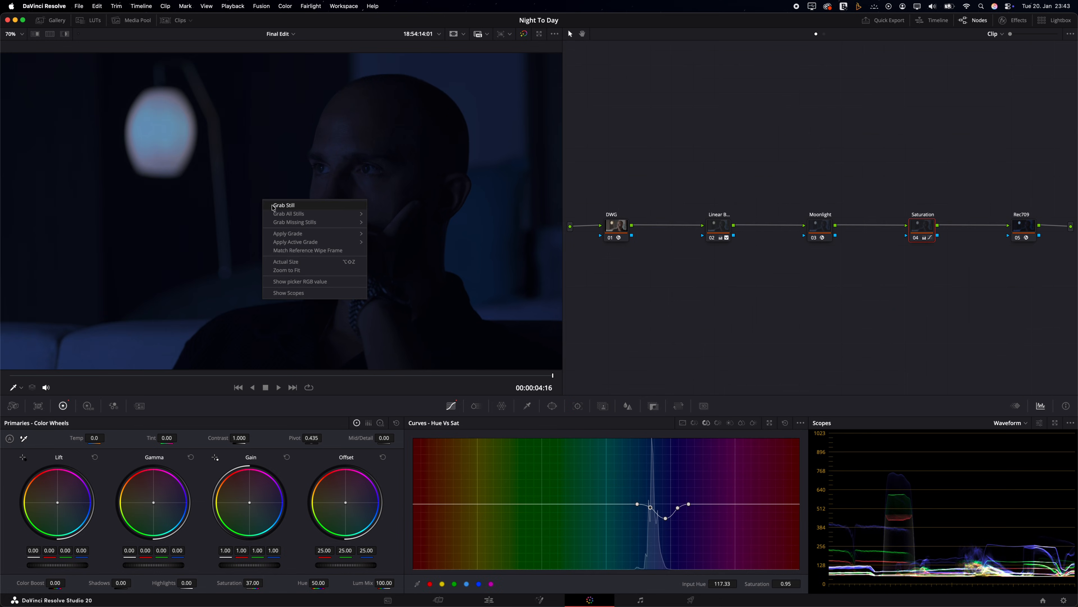
- Grab a still of the night grade, and apply the saved day-to-night tutorial PowerGrade to the ungraded clip
{"action": "left_click", "coordinate": [276, 206]}
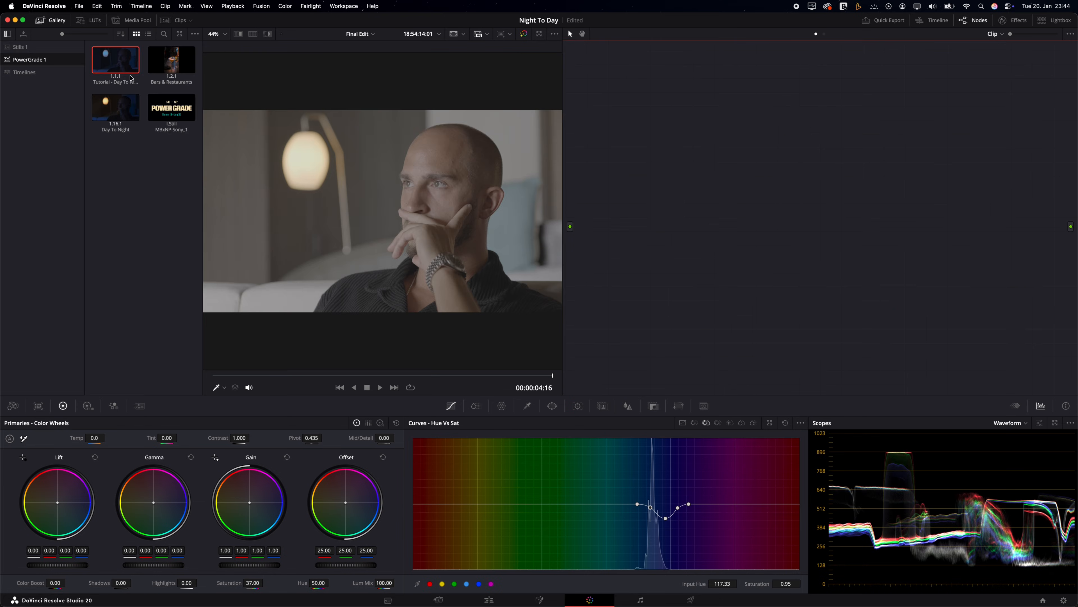
{"action": "right_click", "coordinate": [131, 78]}
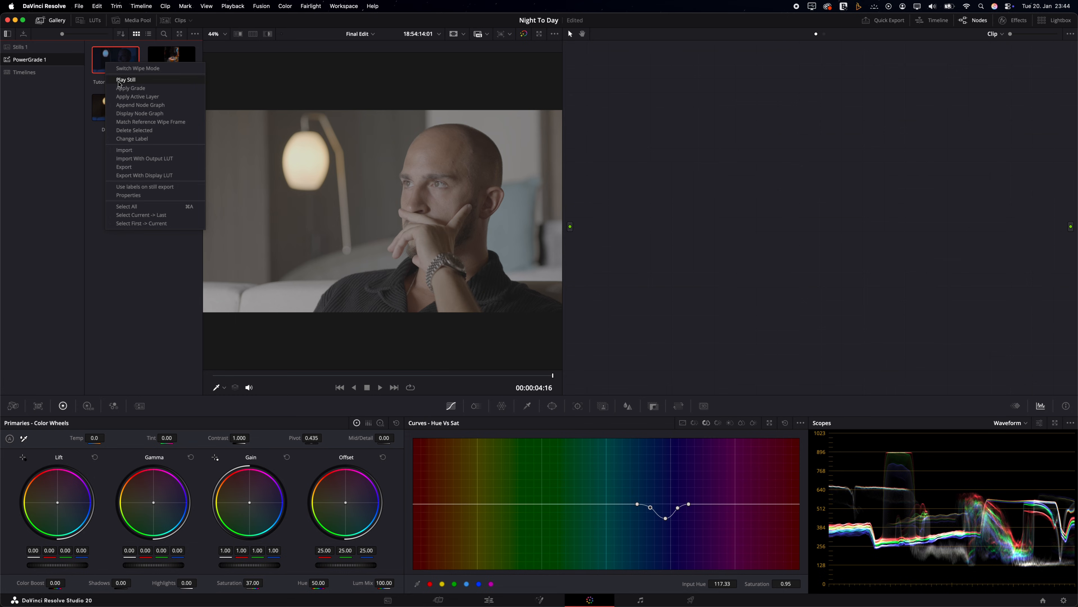
{"action": "left_click", "coordinate": [123, 90]}
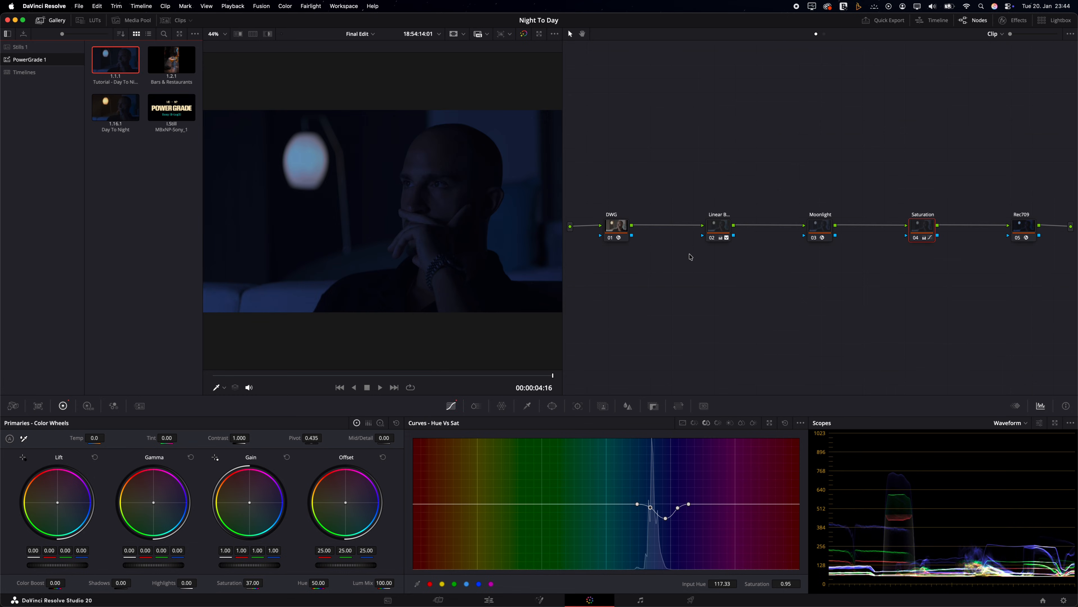
{"action": "left_click", "coordinate": [52, 20]}
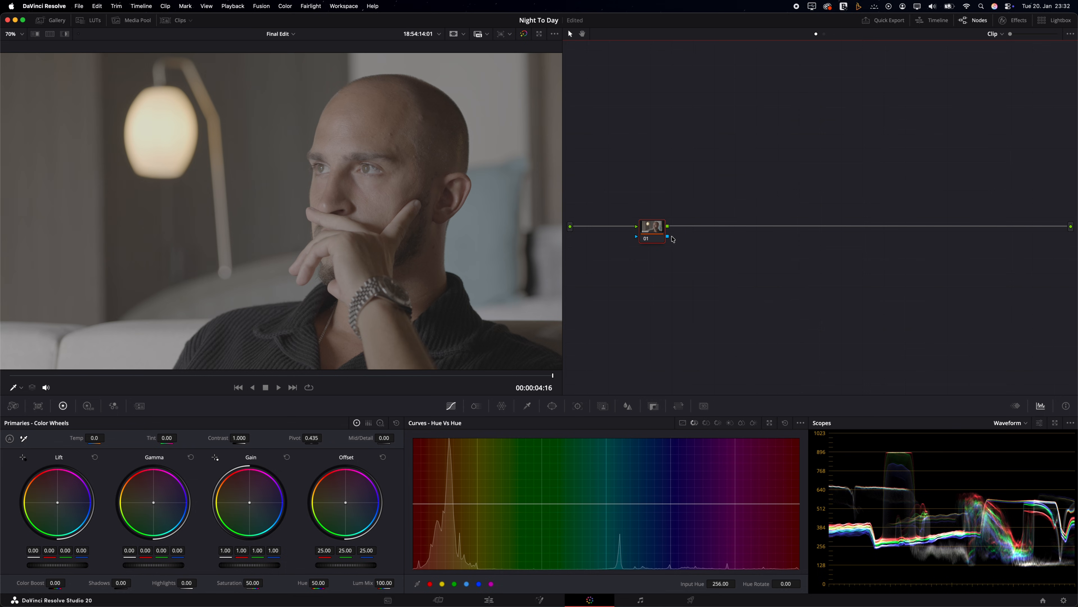
- Add a second serial node and apply the Color Space Transform effect to both nodes
{"action": "left_click", "coordinate": [1013, 20]}
{"action": "left_click_drag", "start_coordinate": [998, 241], "coordinate": [617, 229]}
{"action": "left_click", "coordinate": [617, 229]}
{"action": "key", "text": "alt+s"}
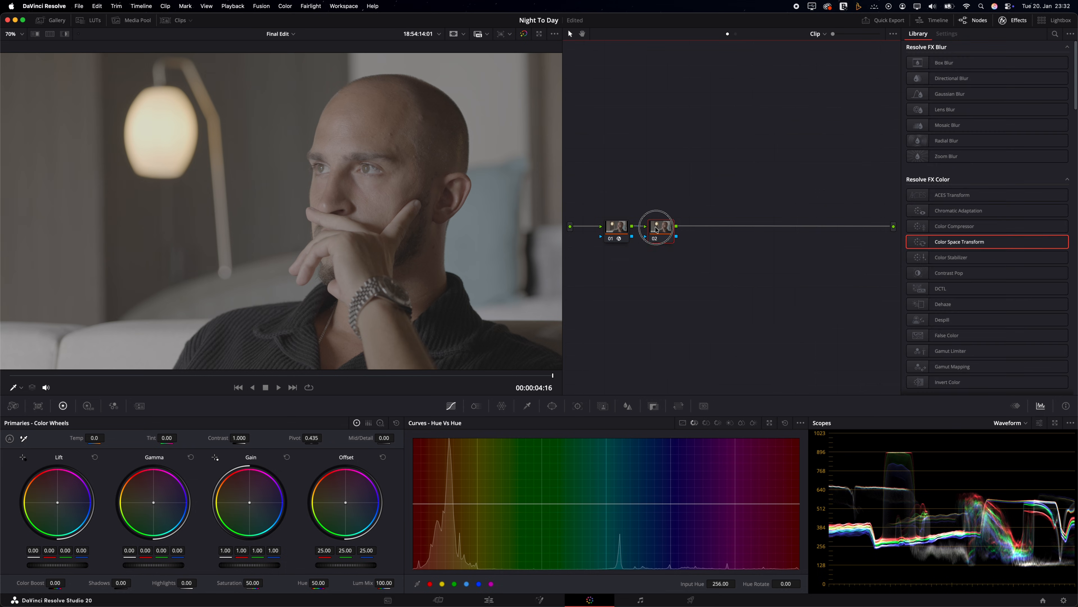
{"action": "left_click_drag", "start_coordinate": [958, 242], "coordinate": [679, 229]}
- Set the first node's Color Space Transform input to Sony S-Gamut3.Cine and Sony S-Log3, and its output color space to DaVinci Wide Gamut
{"action": "left_click", "coordinate": [620, 231]}
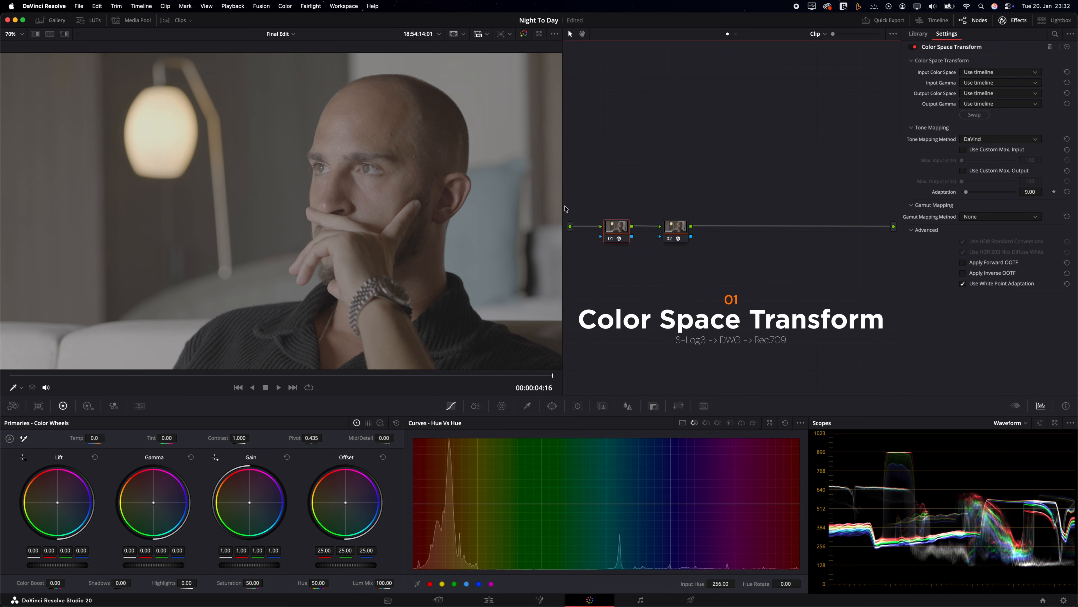
{"action": "left_click", "coordinate": [981, 72]}
{"action": "scroll", "coordinate": [976, 92], "scroll_direction": "down", "scroll_amount": 10}
{"action": "left_click", "coordinate": [990, 144]}
{"action": "left_click", "coordinate": [979, 83]}
{"action": "key", "text": "s"}
{"action": "scroll", "coordinate": [989, 133], "scroll_direction": "down", "scroll_amount": 3}
{"action": "left_click", "coordinate": [994, 151]}
{"action": "left_click", "coordinate": [988, 94]}
{"action": "key", "text": "d"}
{"action": "left_click", "coordinate": [984, 187]}
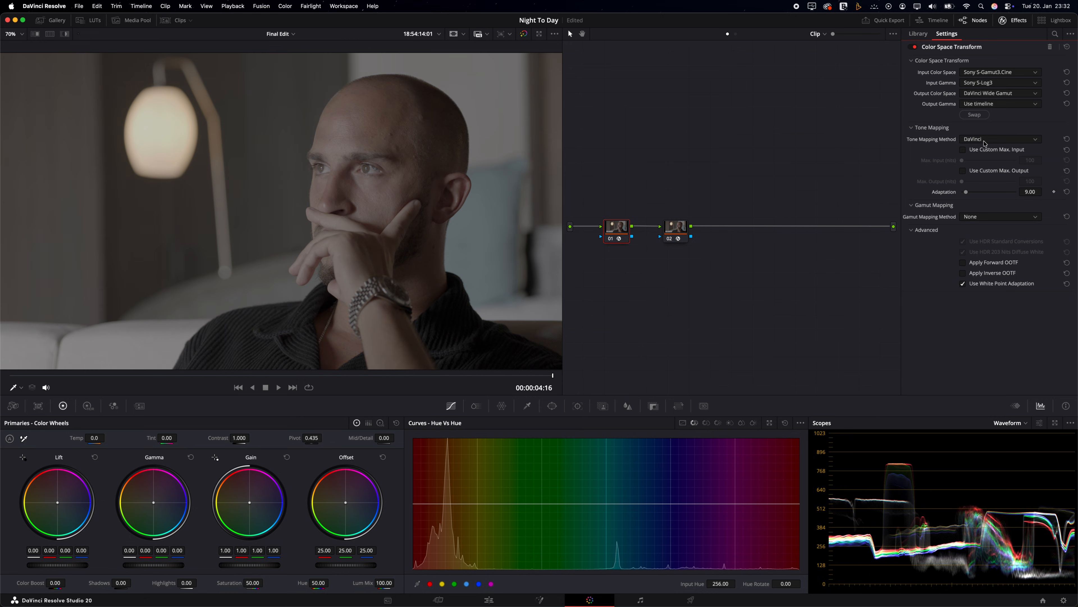
- Configure the second node's Color Space Transform from DaVinci Wide Gamut and DaVinci Intermediate to Rec.709 and Gamma 2.2, and compare with the grade bypassed
{"action": "left_click", "coordinate": [676, 228]}
{"action": "left_click", "coordinate": [998, 83]}
{"action": "scroll", "coordinate": [976, 110], "scroll_direction": "down", "scroll_amount": 3}
{"action": "left_click", "coordinate": [989, 178]}
{"action": "left_click", "coordinate": [998, 104]}
{"action": "scroll", "coordinate": [979, 170], "scroll_direction": "down", "scroll_amount": 2}
{"action": "left_click", "coordinate": [979, 199]}
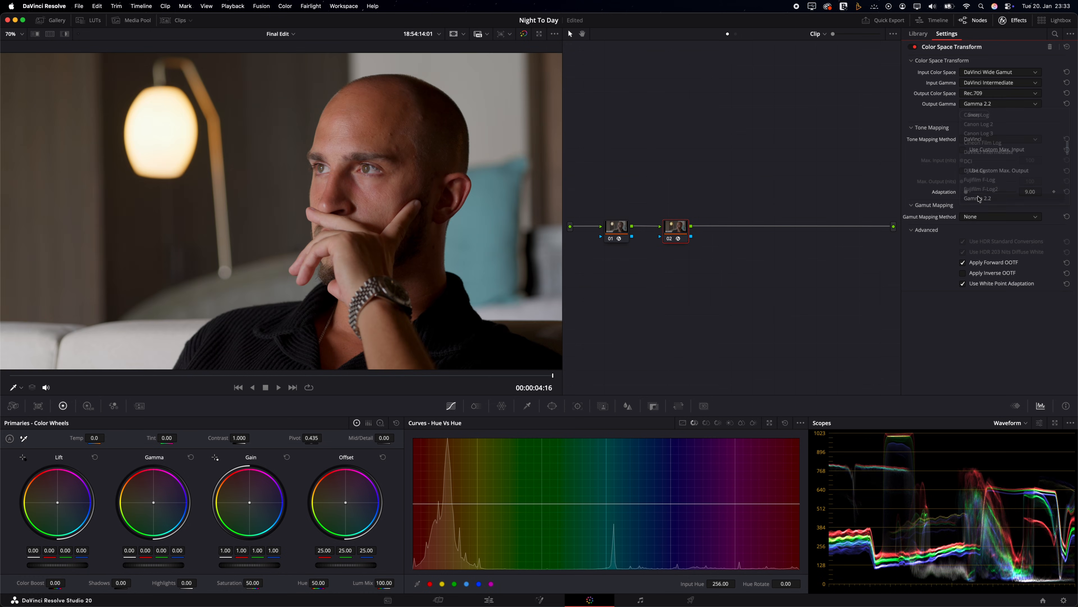
{"action": "left_click", "coordinate": [524, 34]}
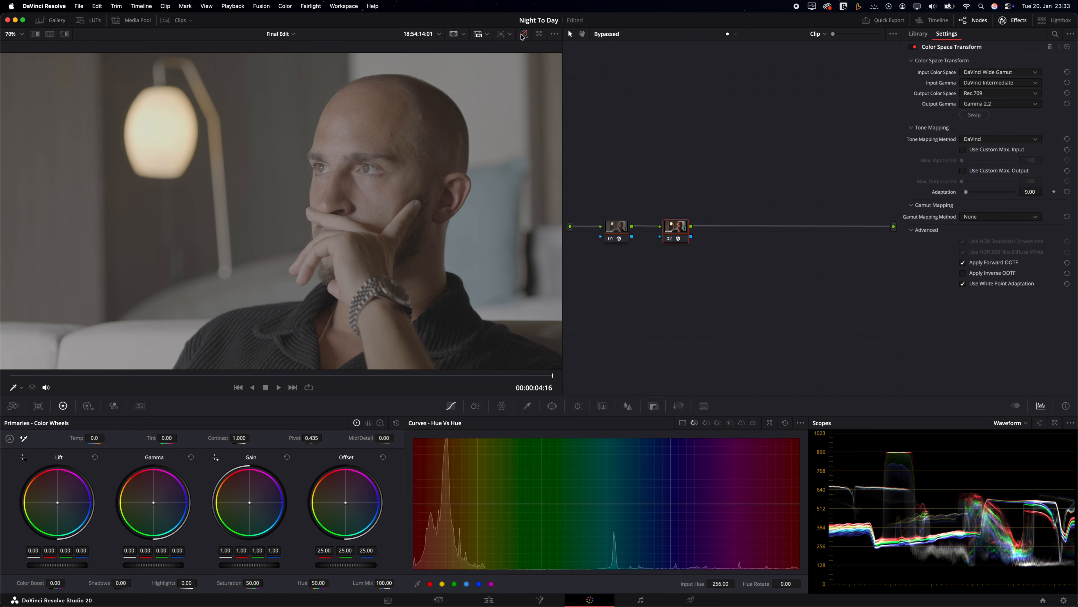
{"action": "left_click", "coordinate": [523, 34]}
- Label the first node DWG and the second node Rec709
{"action": "right_click", "coordinate": [619, 227]}
{"action": "left_click", "coordinate": [625, 241]}
{"action": "type", "text": "DWG"}
{"action": "left_click", "coordinate": [673, 230]}
{"action": "right_click", "coordinate": [674, 230]}
{"action": "left_click", "coordinate": [685, 246]}
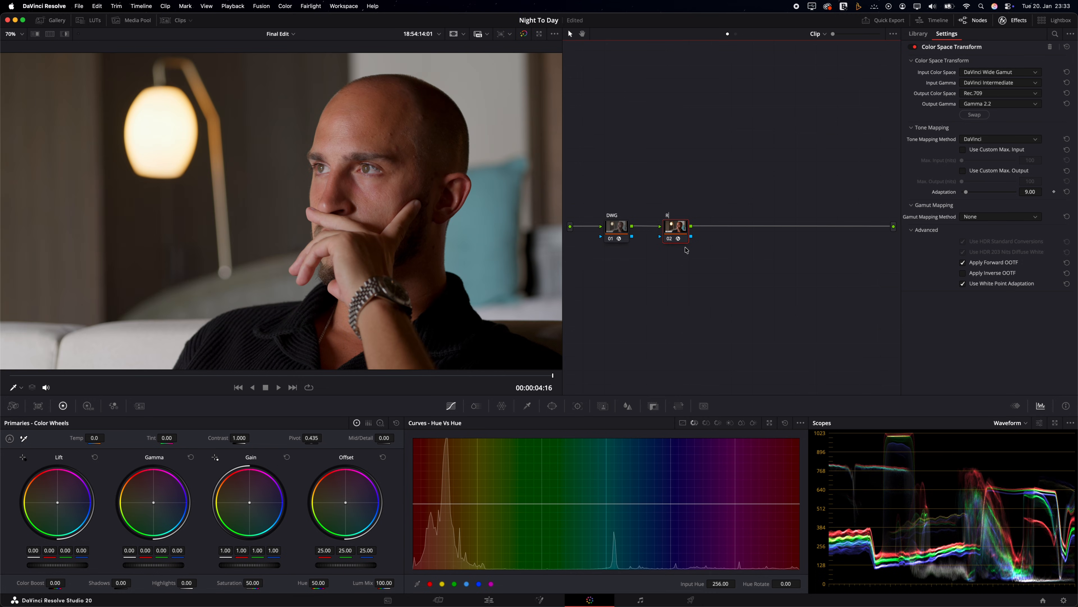
- Move the Rec709 node to the far end of the node graph and add three serial nodes after DWG
{"action": "left_click", "coordinate": [1013, 20]}
{"action": "left_click_drag", "start_coordinate": [710, 231], "coordinate": [1005, 233]}
{"action": "left_click", "coordinate": [652, 227]}
{"action": "key", "text": "alt+s"}
{"action": "key", "text": "alt+s"}
{"action": "key", "text": "alt+s"}
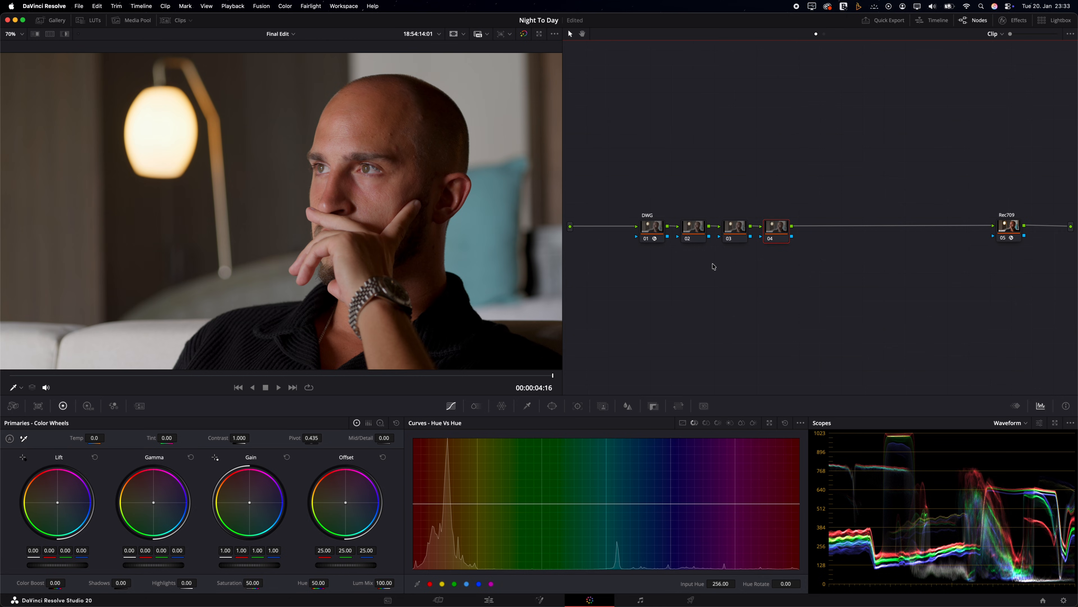
- Label the three new nodes Linear Balance, Moonlight and Saturation, and clean up the node graph
{"action": "right_click", "coordinate": [694, 236]}
{"action": "left_click", "coordinate": [709, 250]}
{"action": "right_click", "coordinate": [733, 236]}
{"action": "left_click", "coordinate": [744, 244]}
{"action": "right_click", "coordinate": [778, 234]}
{"action": "left_click", "coordinate": [793, 246]}
{"action": "right_click", "coordinate": [730, 302]}
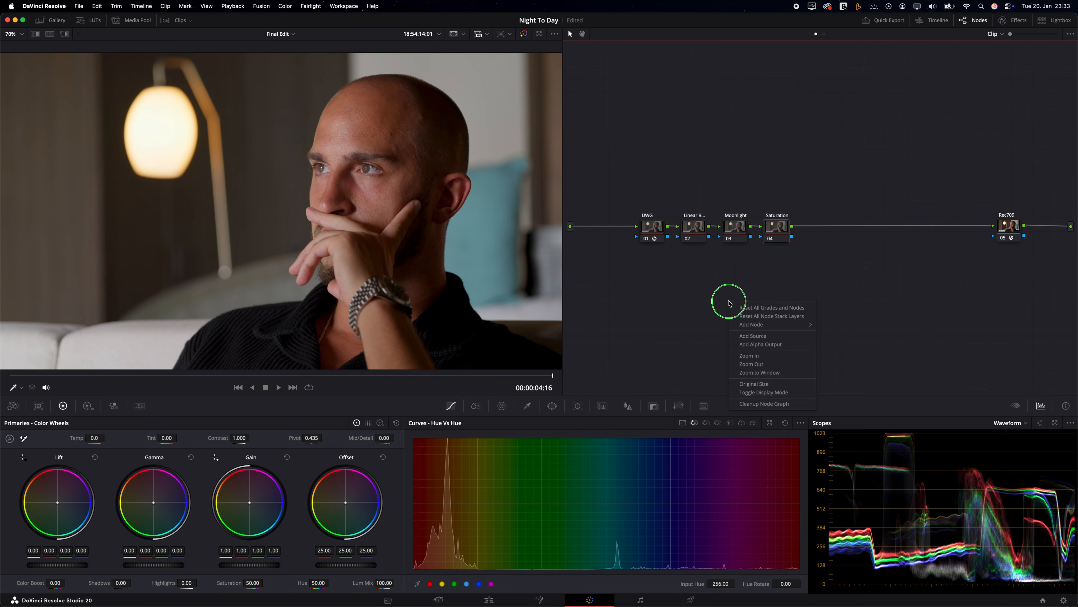
{"action": "left_click", "coordinate": [757, 404]}
- Set the Linear Balance node's gamma to Linear and its Lum Mix to 0, and compare with the node disabled
{"action": "left_click", "coordinate": [718, 227]}
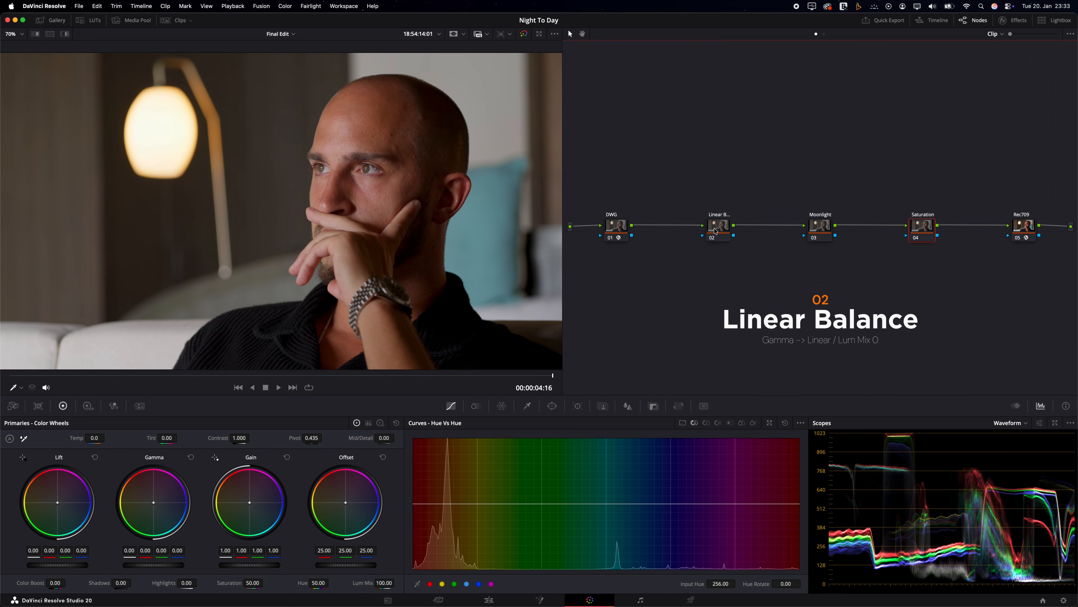
{"action": "right_click", "coordinate": [720, 231]}
{"action": "mouse_move", "coordinate": [751, 353]}
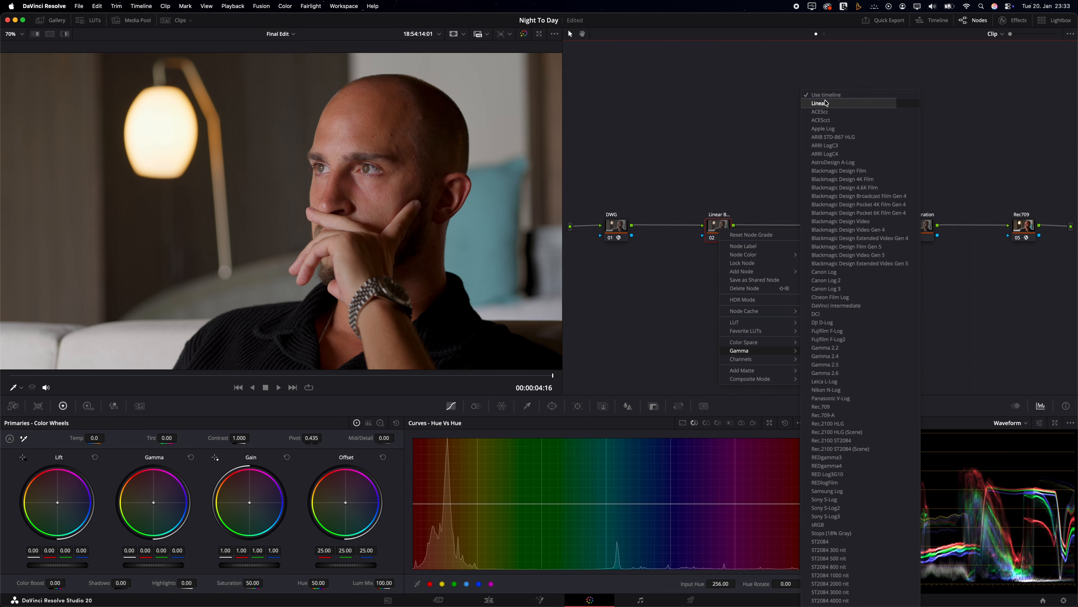
{"action": "left_click", "coordinate": [834, 106]}
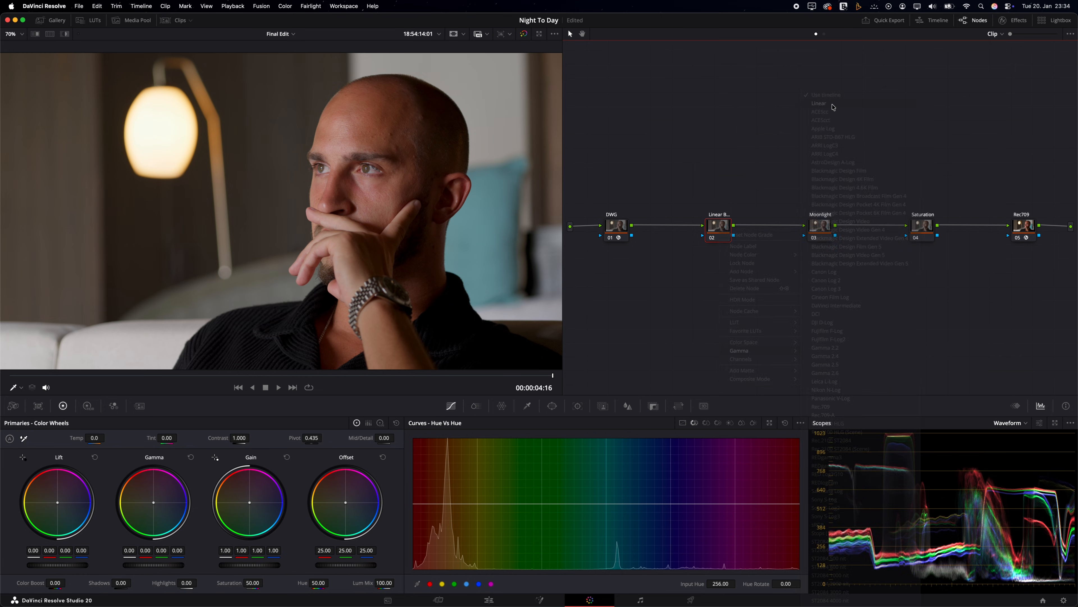
{"action": "left_click", "coordinate": [722, 229]}
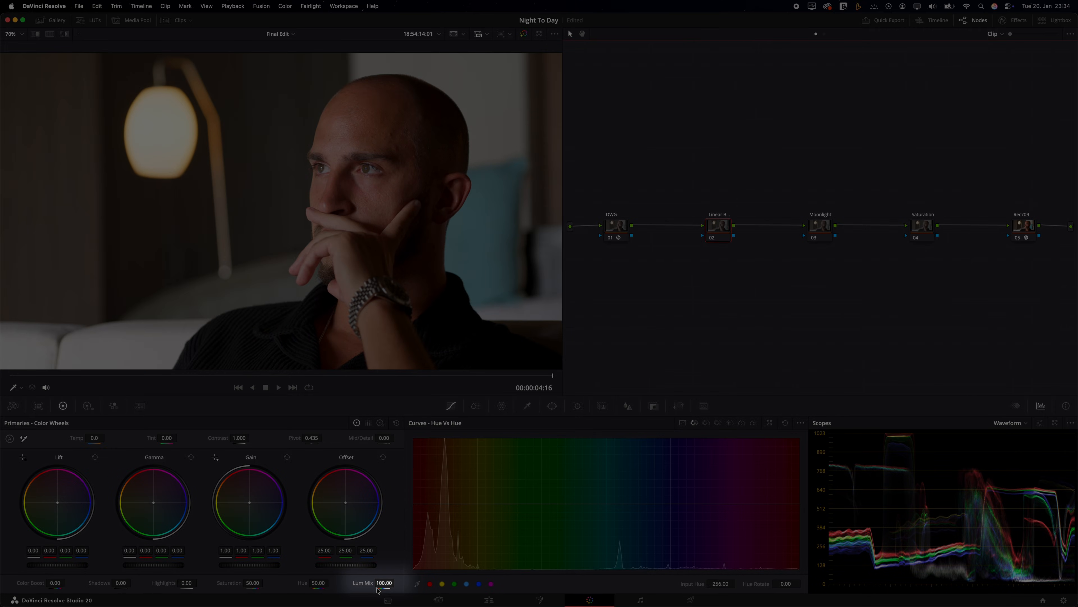
{"action": "left_click_drag", "start_coordinate": [387, 582], "coordinate": [134, 584]}
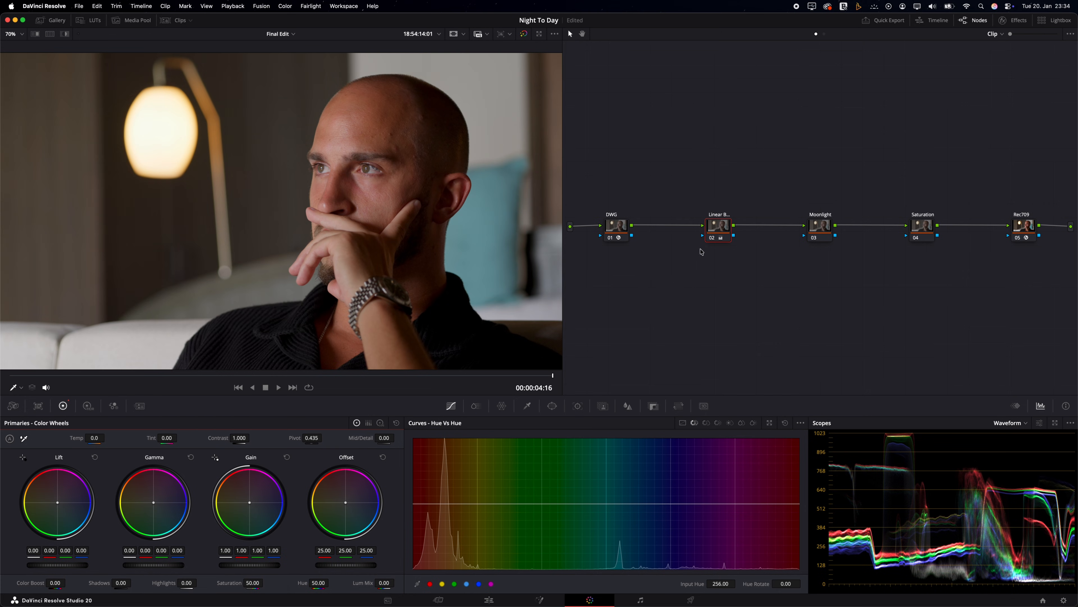
{"action": "left_click", "coordinate": [713, 238]}
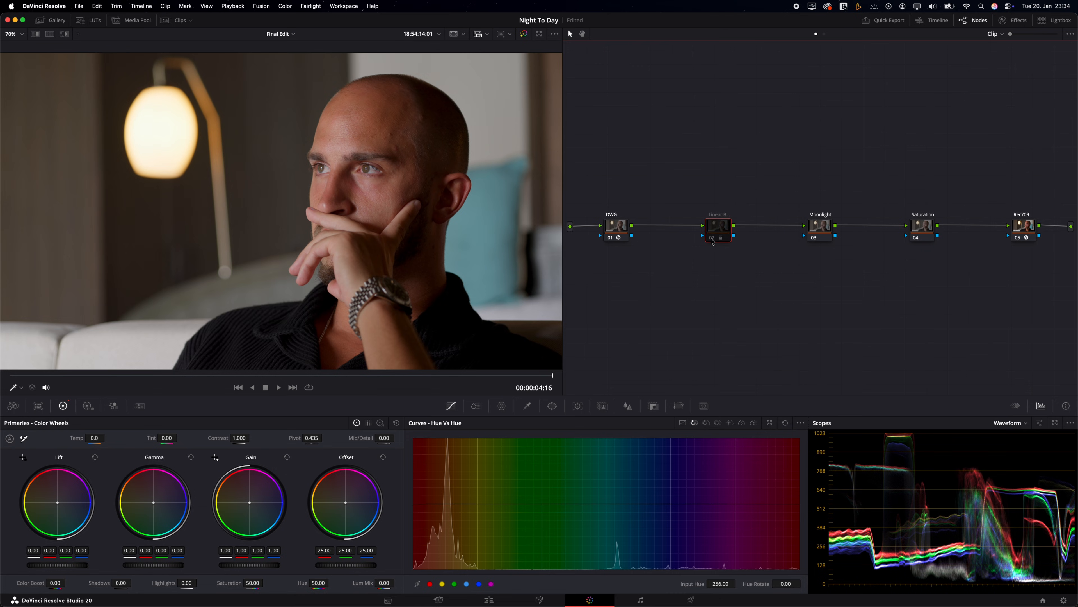
{"action": "left_click", "coordinate": [720, 229]}
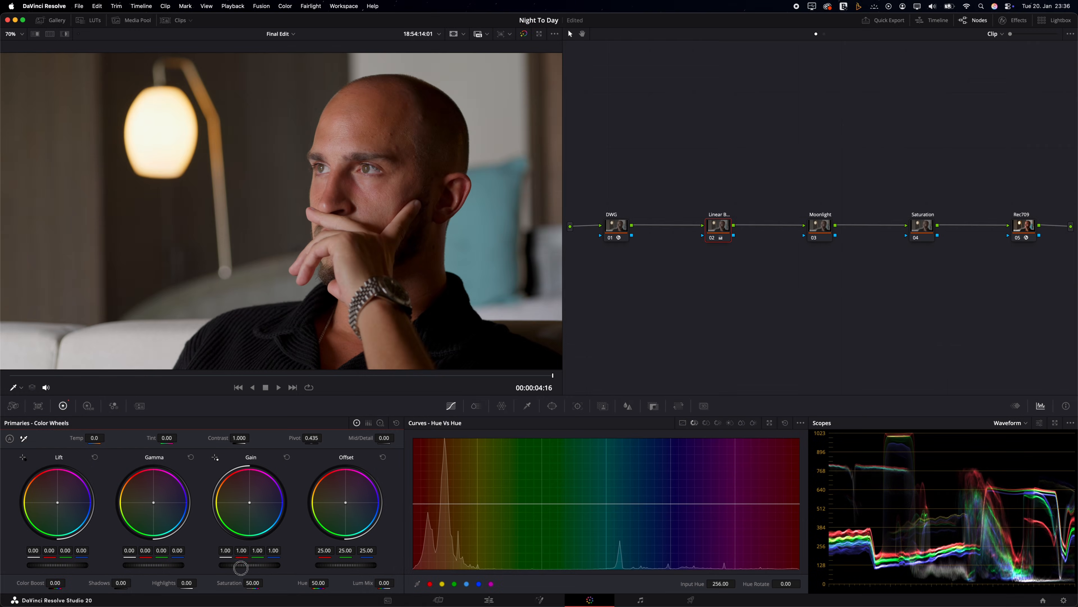
- Lower the Linear Balance node's master Gain to 0.14 and shift it toward blue, with red 0.05, green 0.09 and blue 0.15
{"action": "left_click_drag", "start_coordinate": [253, 568], "coordinate": [434, 303]}
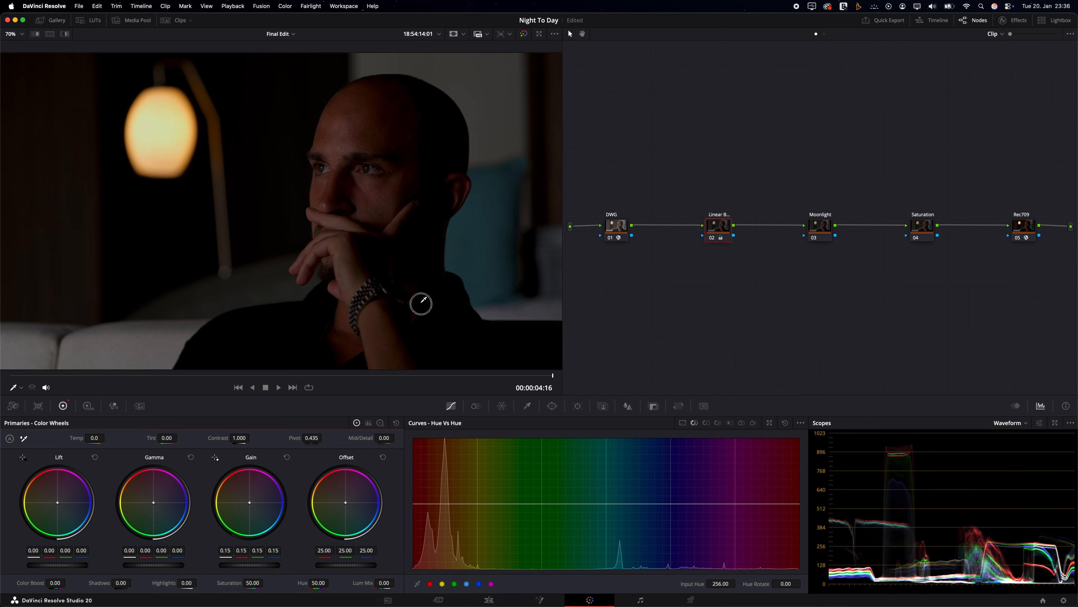
{"action": "left_click_drag", "start_coordinate": [405, 304], "coordinate": [383, 306]}
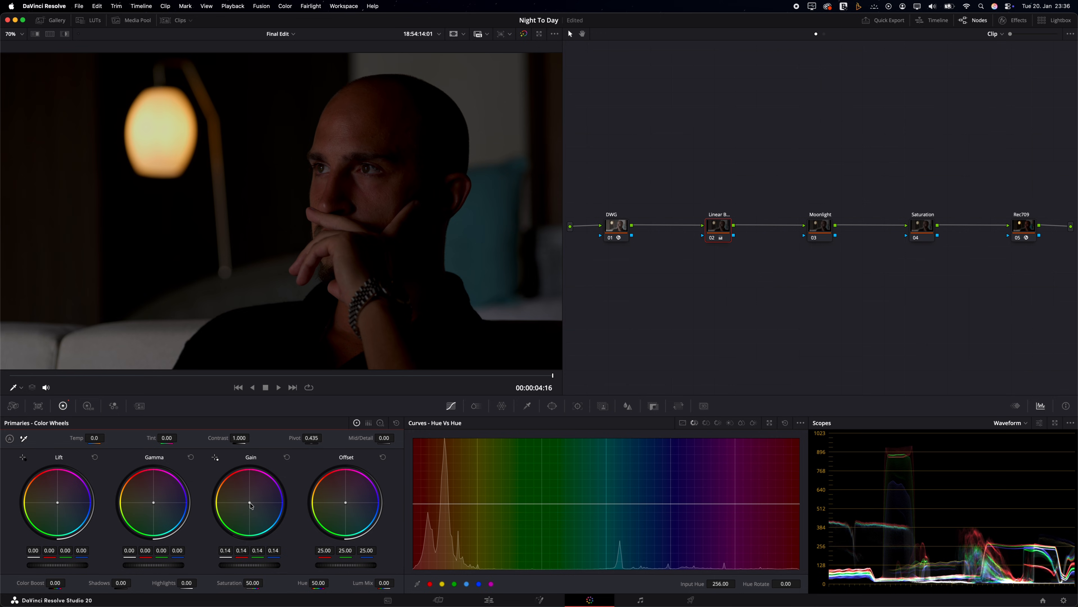
{"action": "left_click_drag", "start_coordinate": [251, 505], "coordinate": [257, 509]}
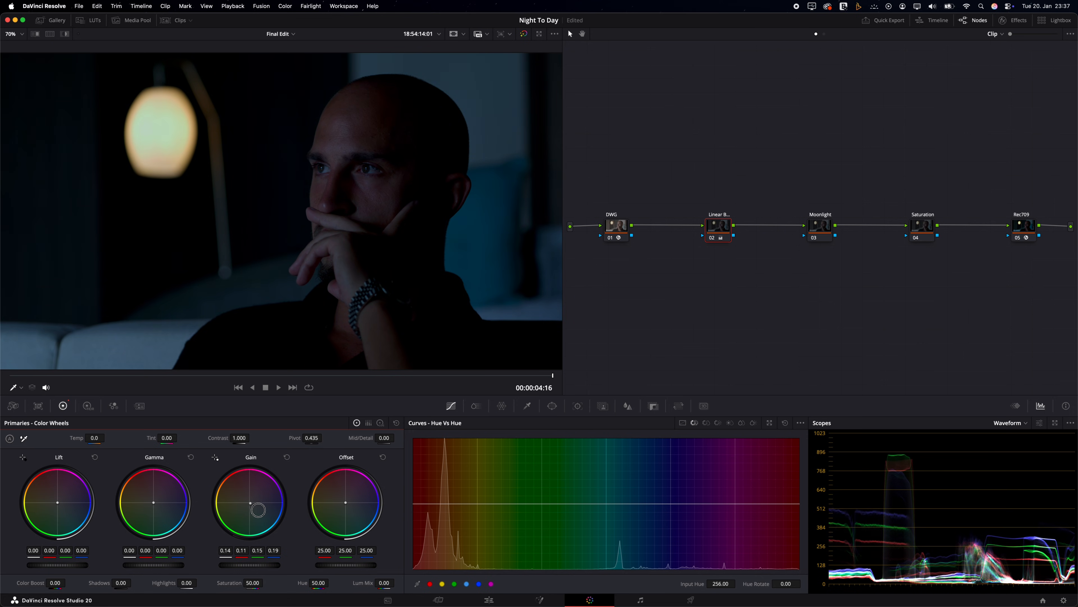
{"action": "left_click_drag", "start_coordinate": [260, 511], "coordinate": [260, 511]}
{"action": "mouse_move", "coordinate": [244, 551]}
{"action": "left_mouse_down"}
{"action": "mouse_move", "coordinate": [235, 552]}
{"action": "mouse_move", "coordinate": [271, 550]}
{"action": "mouse_move", "coordinate": [260, 543]}
{"action": "left_mouse_up"}
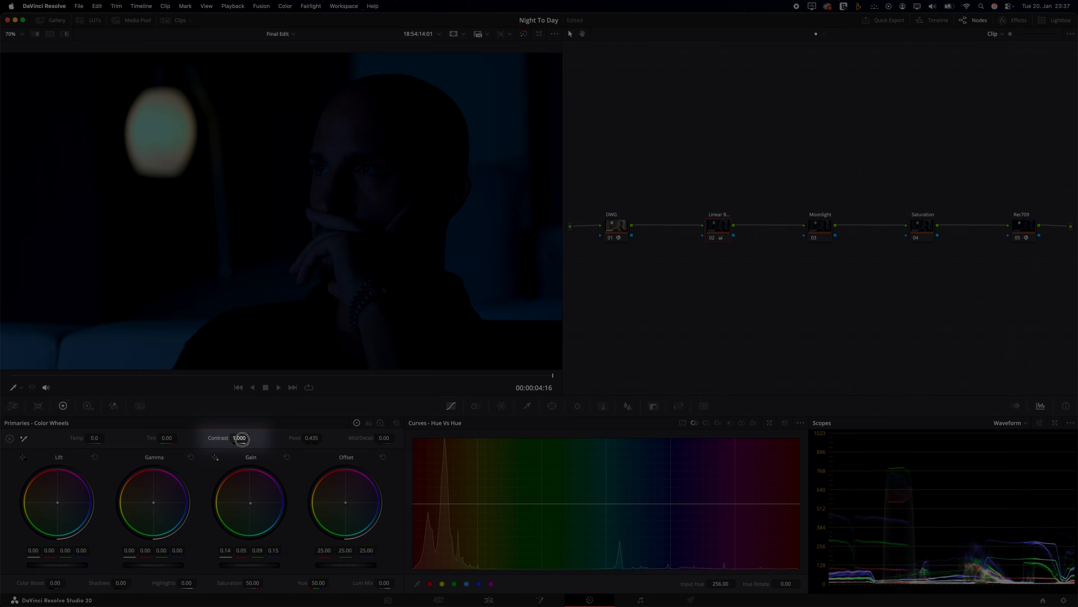
- Set the Linear Balance node's Contrast to 0.950 and Pivot to 0.336
{"action": "left_click_drag", "start_coordinate": [239, 438], "coordinate": [233, 439]}
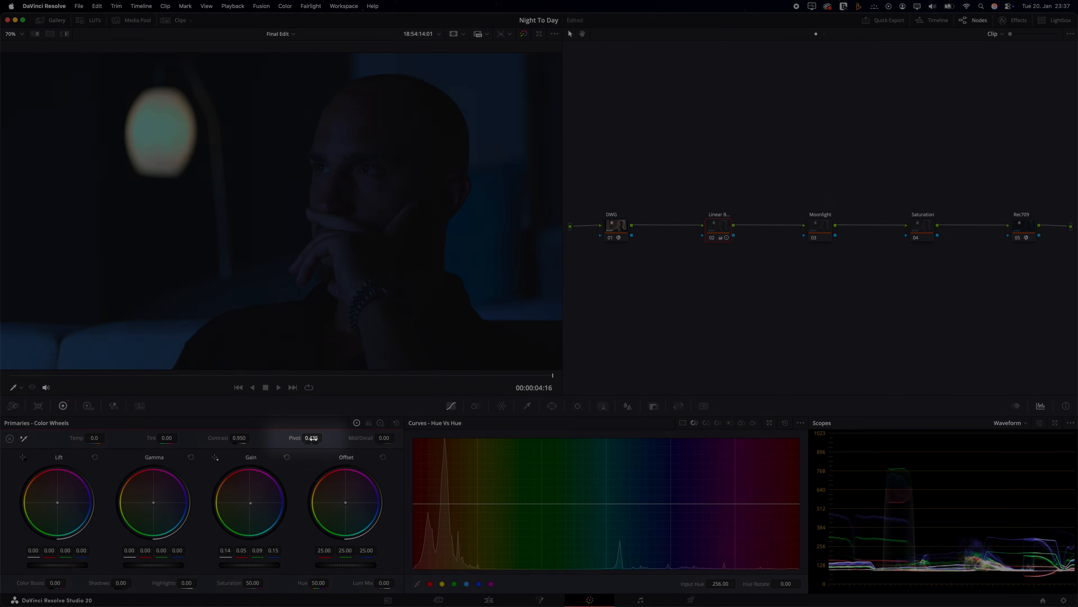
{"action": "left_click", "coordinate": [313, 438]}
{"action": "type", "text": "0"}
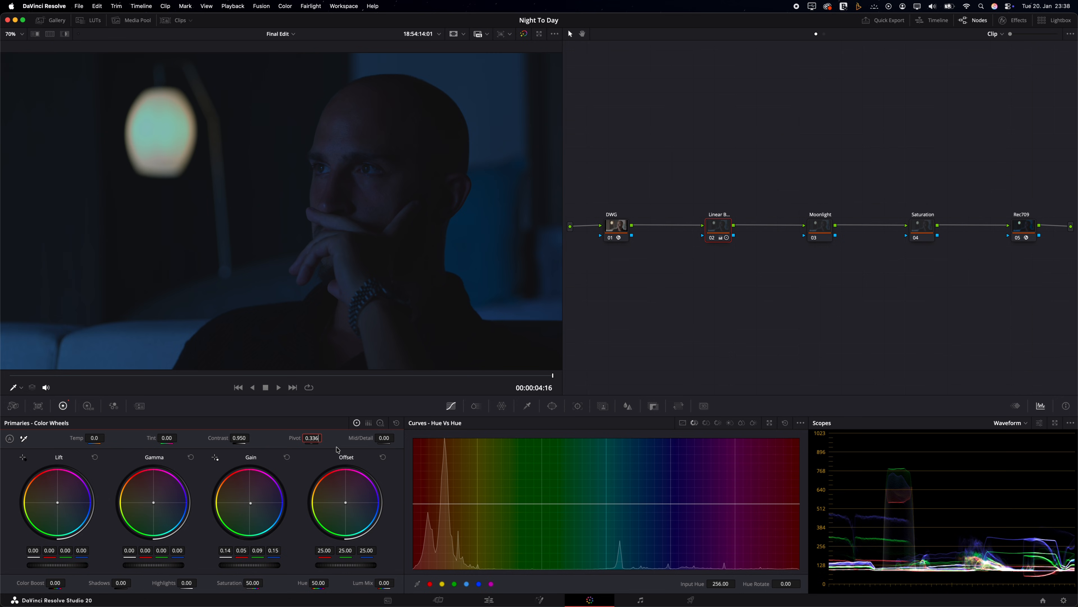
{"action": "left_click", "coordinate": [336, 445]}
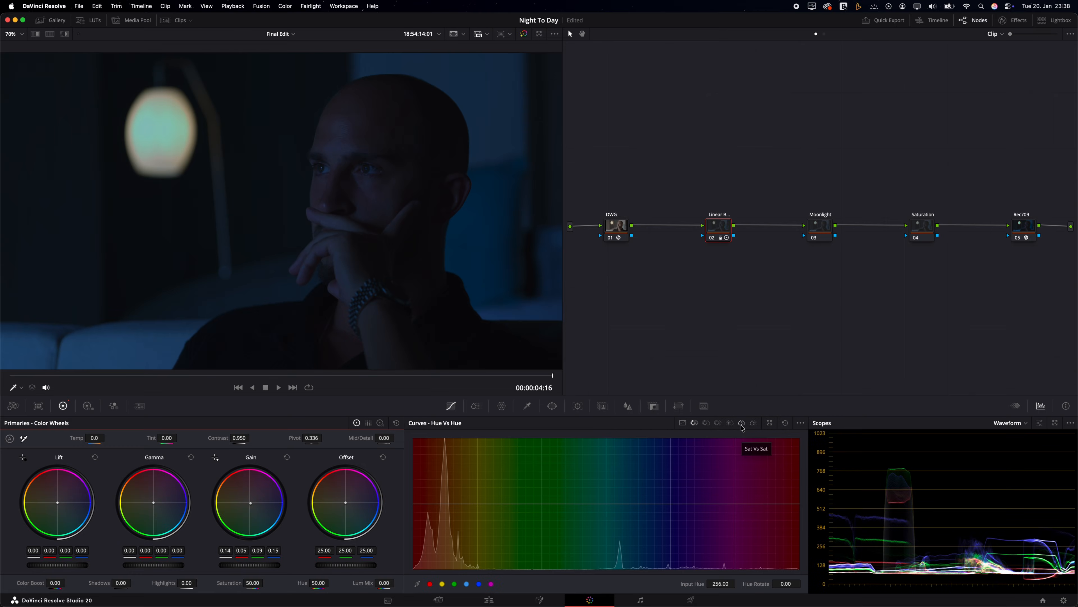
- Lower the zero-saturation end point of the Sat Vs Sat curve to an output saturation of 0.80
{"action": "left_click", "coordinate": [742, 423]}
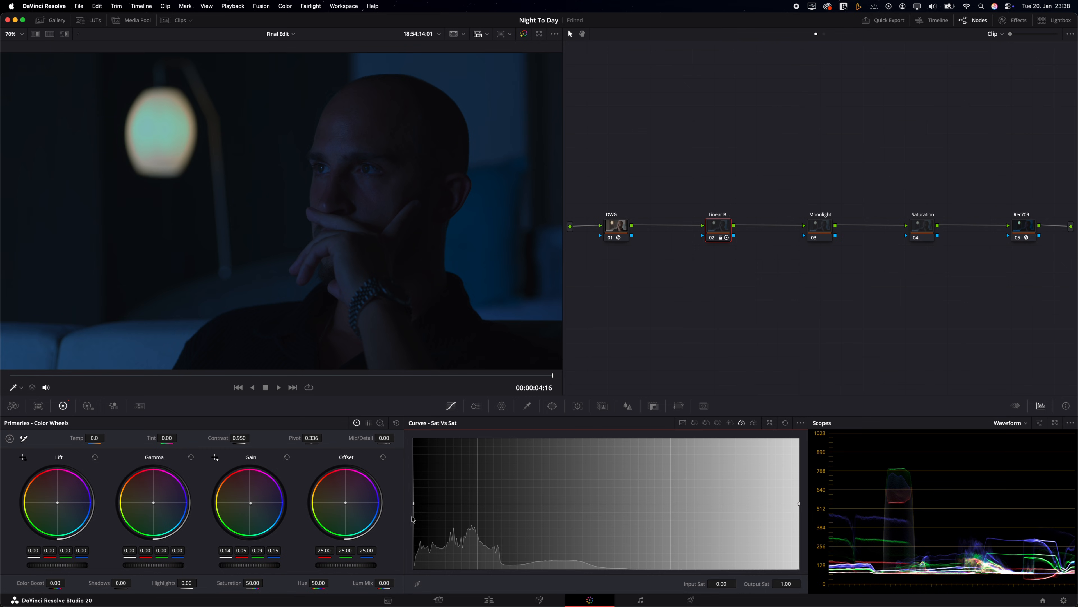
{"action": "left_click_drag", "start_coordinate": [415, 506], "coordinate": [400, 519]}
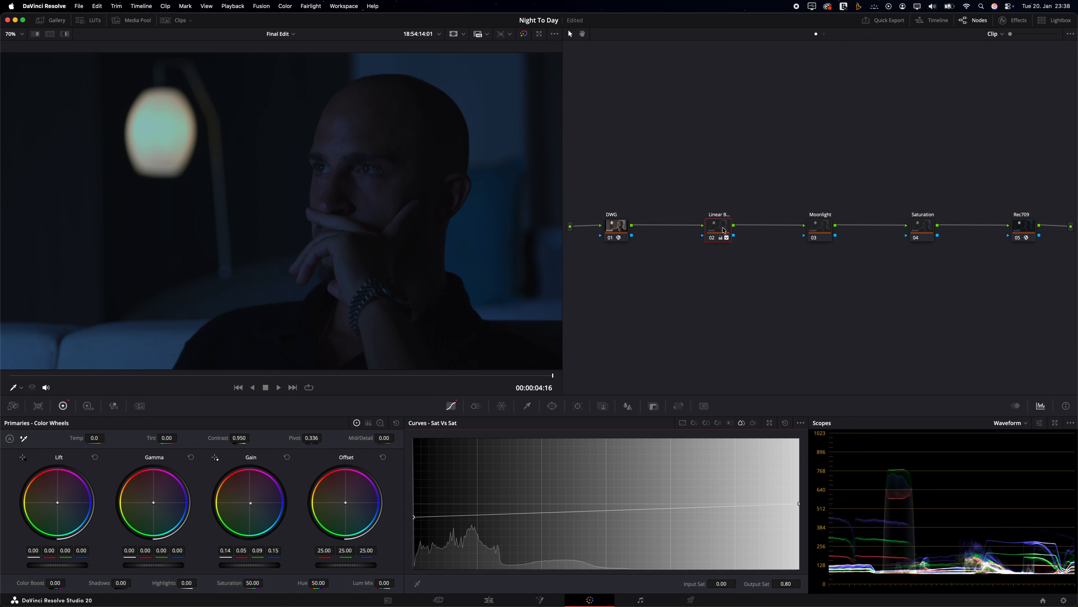
- Find the Color Generator effect and apply it to the Moonlight node
{"action": "left_click", "coordinate": [823, 228]}
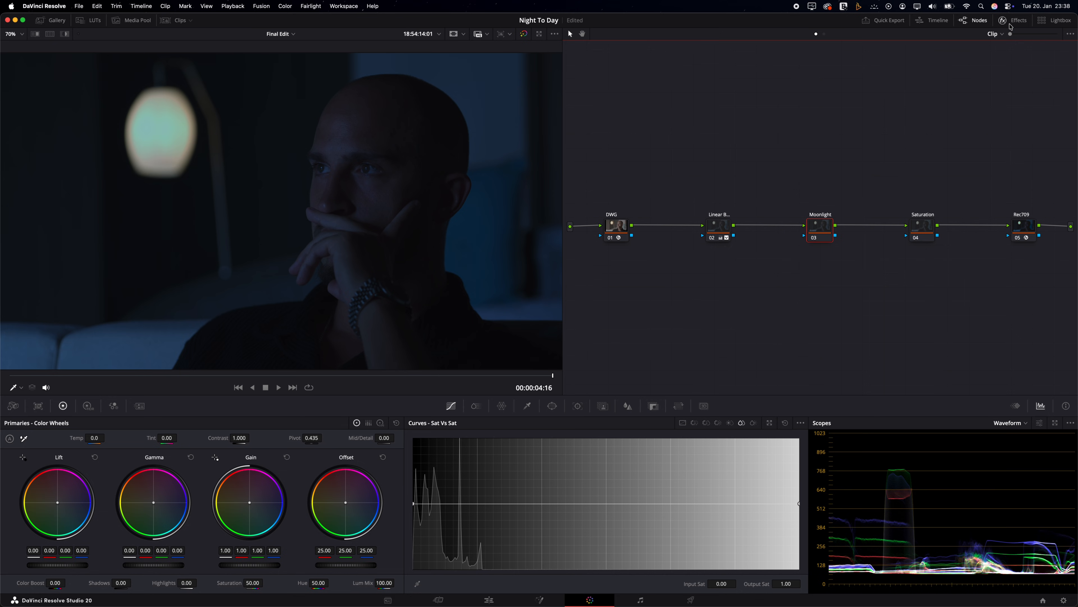
{"action": "left_click", "coordinate": [1013, 20]}
{"action": "left_click", "coordinate": [1055, 34]}
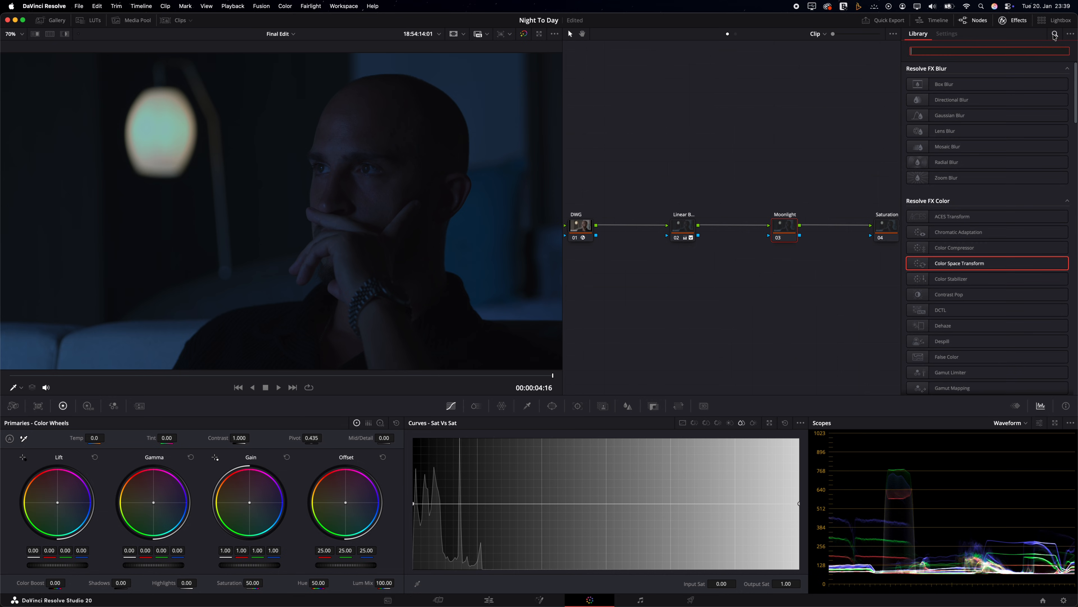
{"action": "type", "text": "Color Generator"}
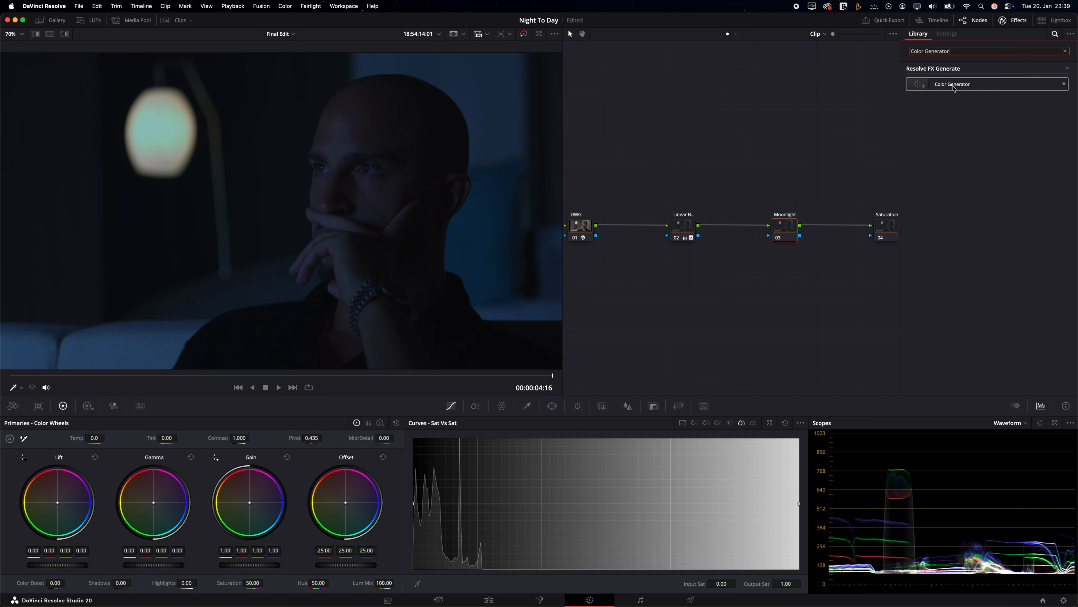
{"action": "left_click", "coordinate": [972, 86]}
{"action": "left_click_drag", "start_coordinate": [986, 87], "coordinate": [787, 228]}
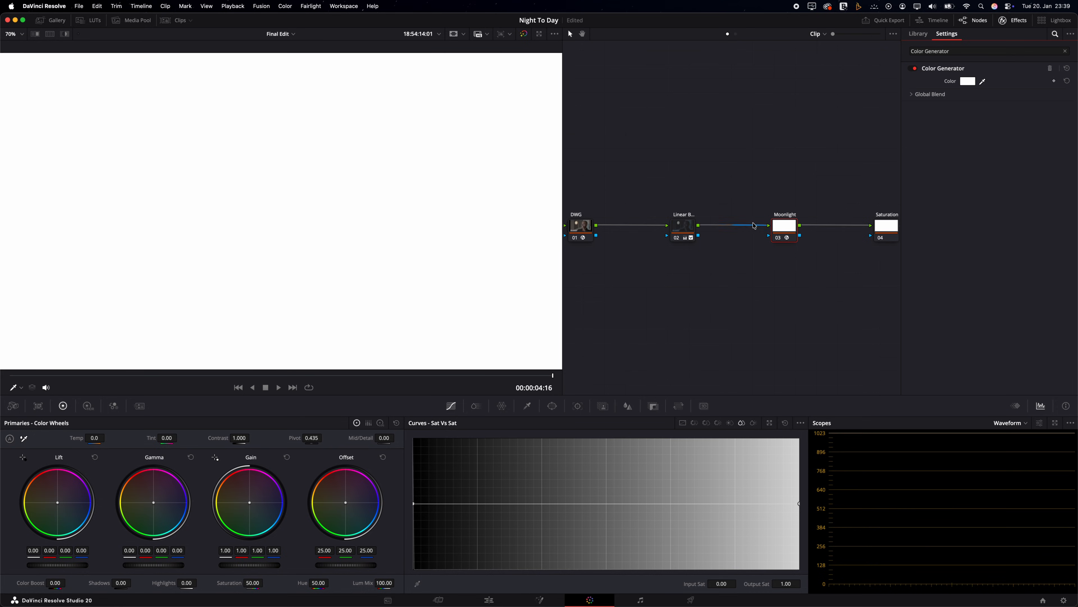
- Set the Moonlight node's composite mode to Multiply
{"action": "right_click", "coordinate": [785, 228]}
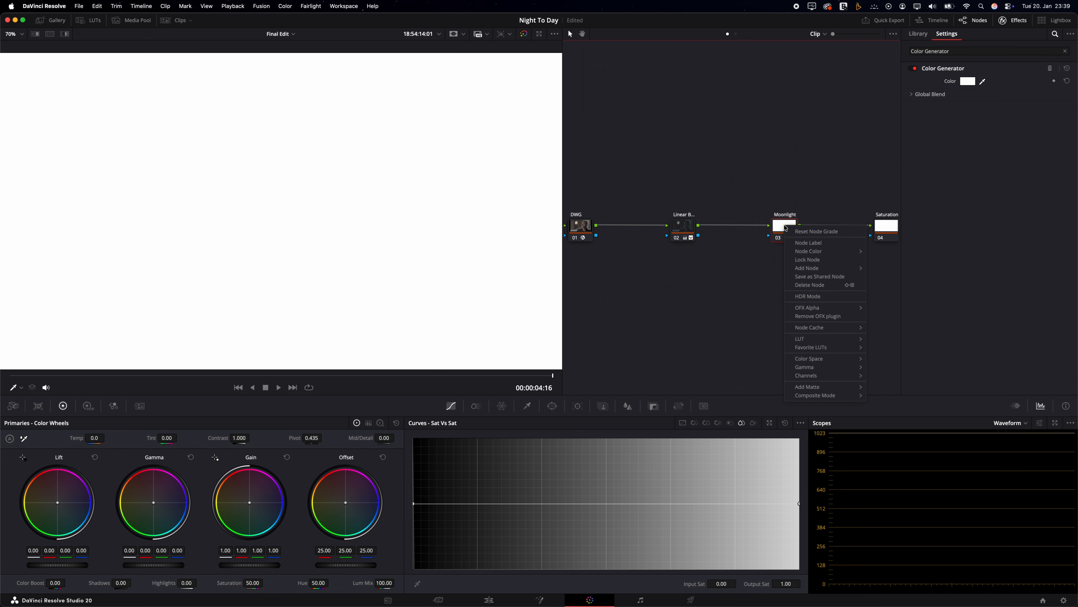
{"action": "mouse_move", "coordinate": [813, 396]}
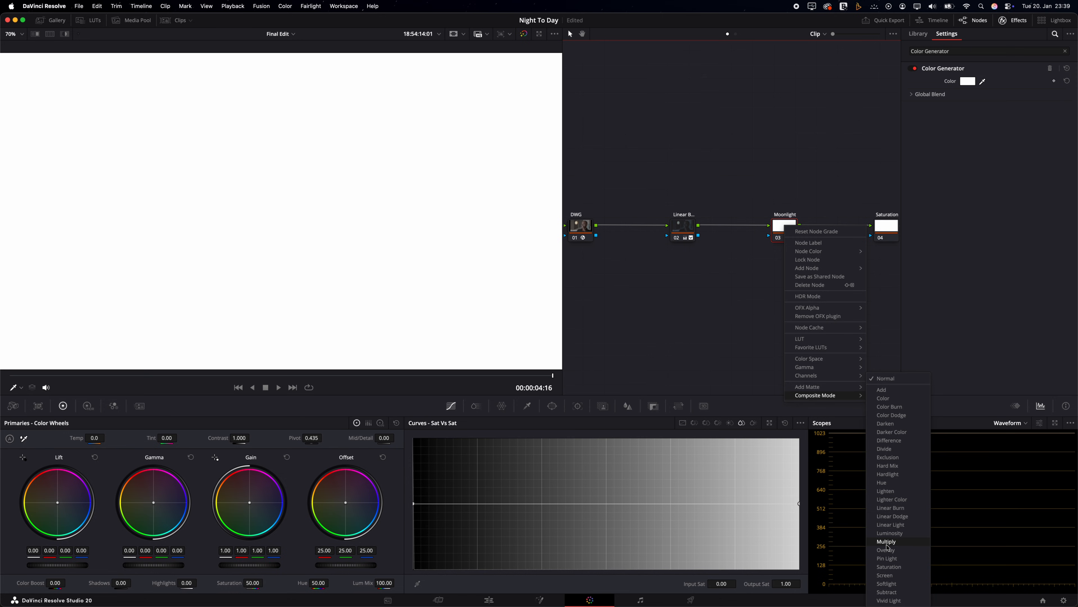
{"action": "left_click", "coordinate": [906, 546]}
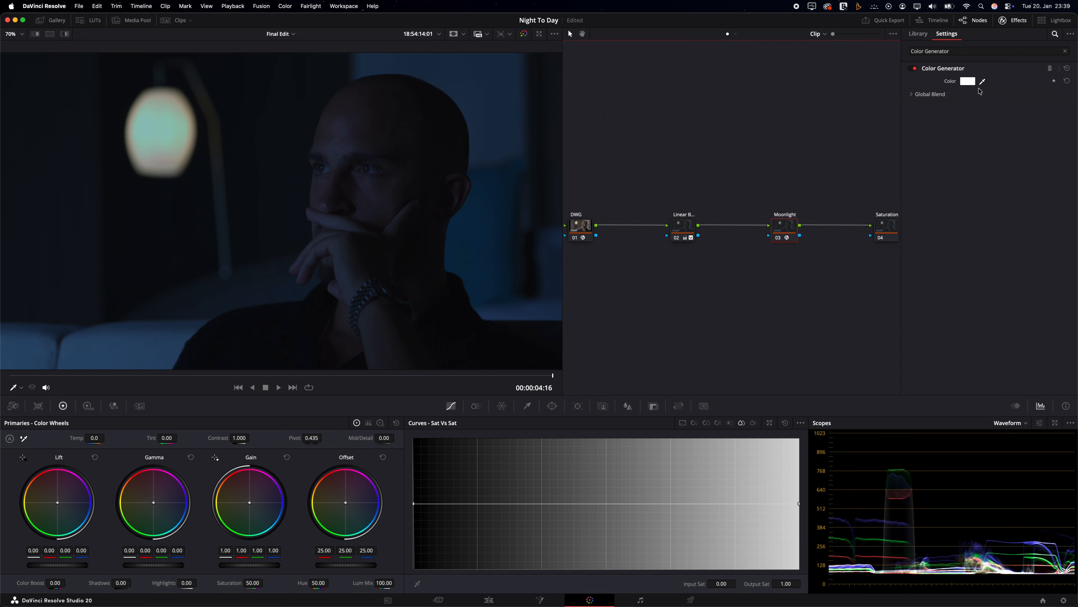
- Tint the Moonlight node's Color Generator a pale, slightly bluish white using the color wheel, and close the effects library
{"action": "left_click", "coordinate": [968, 81]}
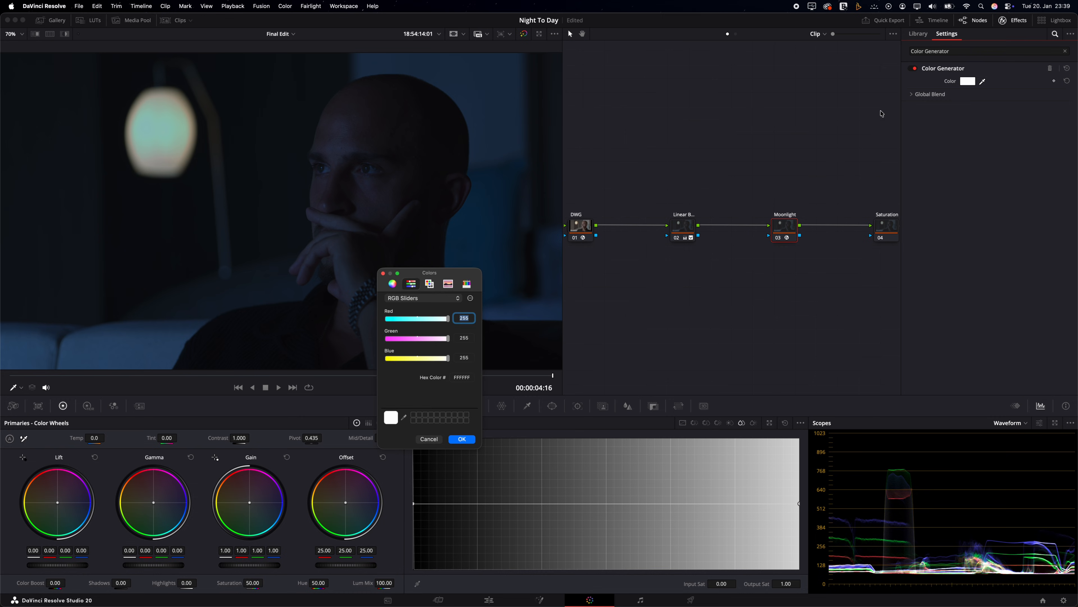
{"action": "left_click", "coordinate": [390, 285]}
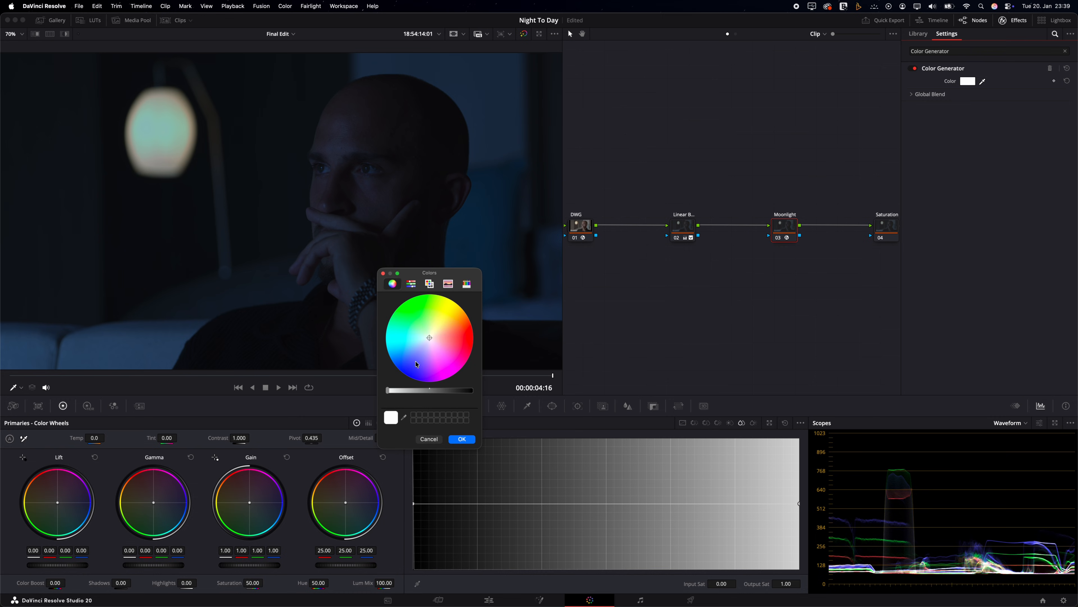
{"action": "left_click", "coordinate": [428, 342]}
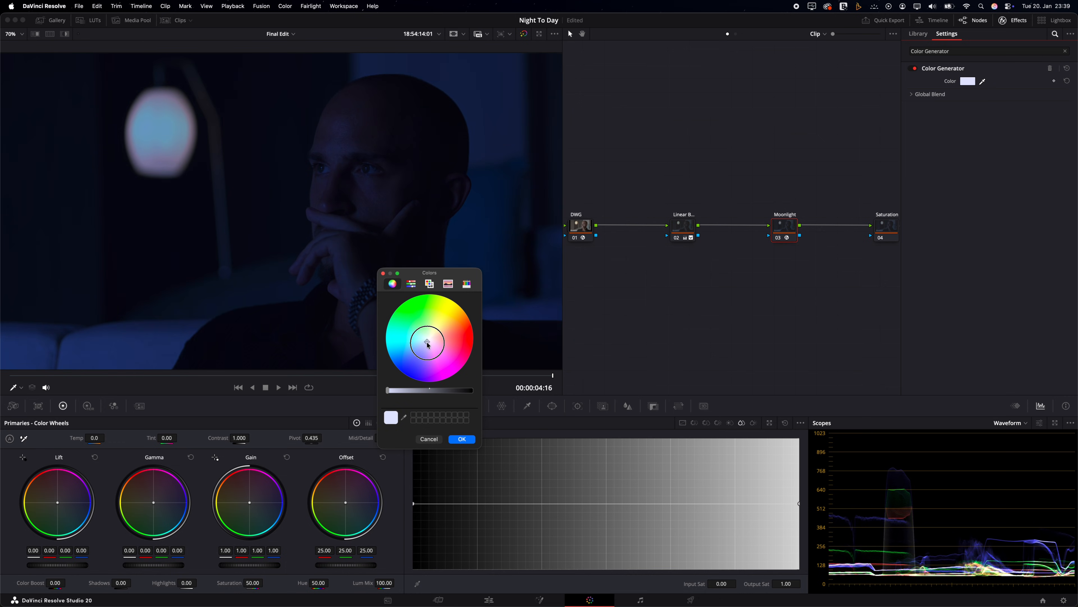
{"action": "left_click_drag", "start_coordinate": [427, 342], "coordinate": [427, 345]}
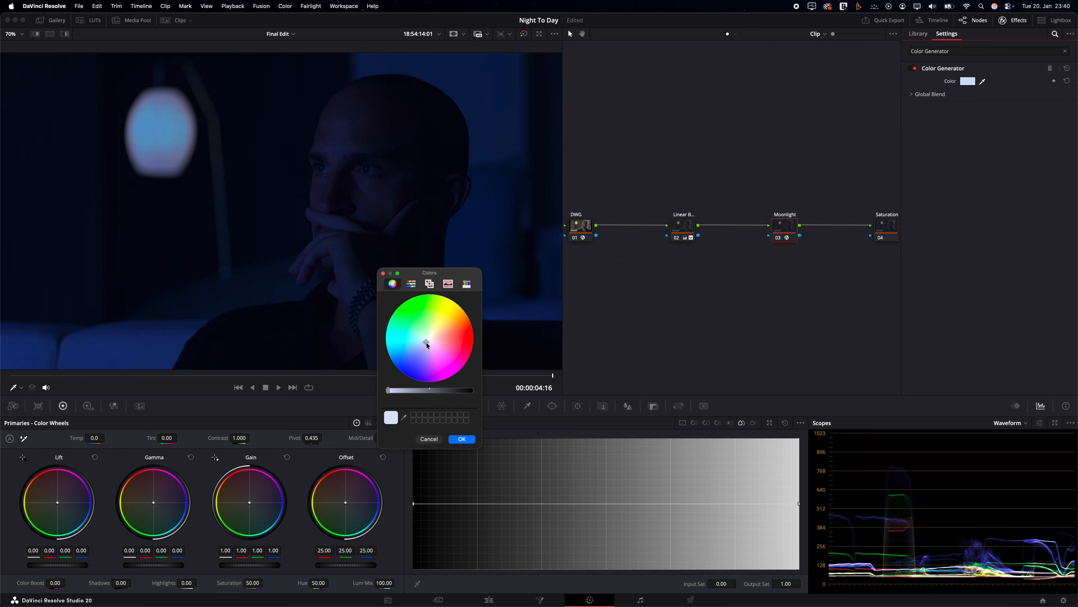
{"action": "left_click", "coordinate": [461, 439]}
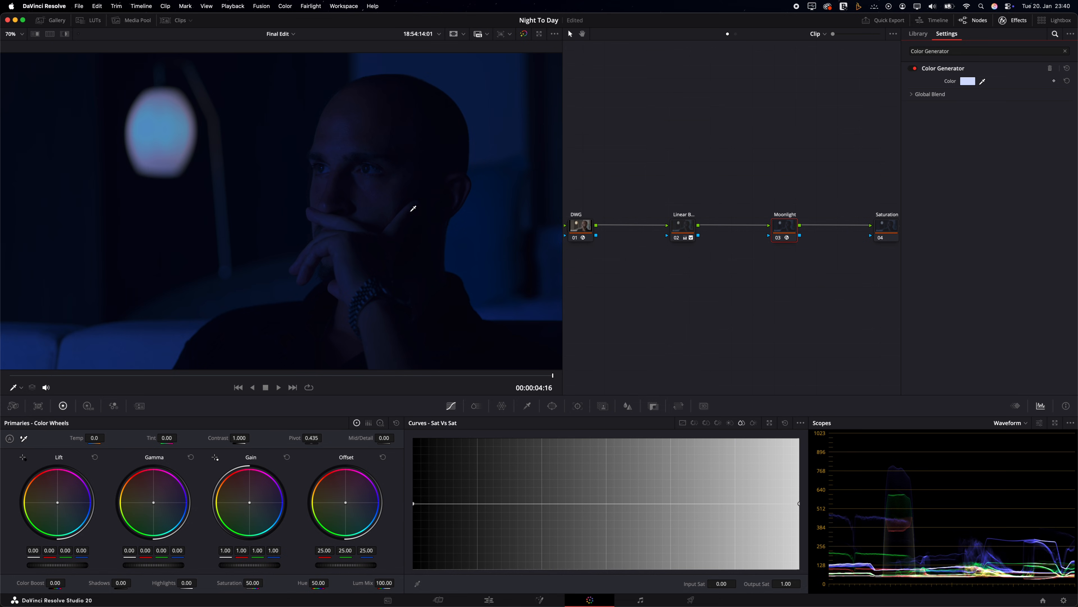
{"action": "left_click", "coordinate": [1003, 20]}
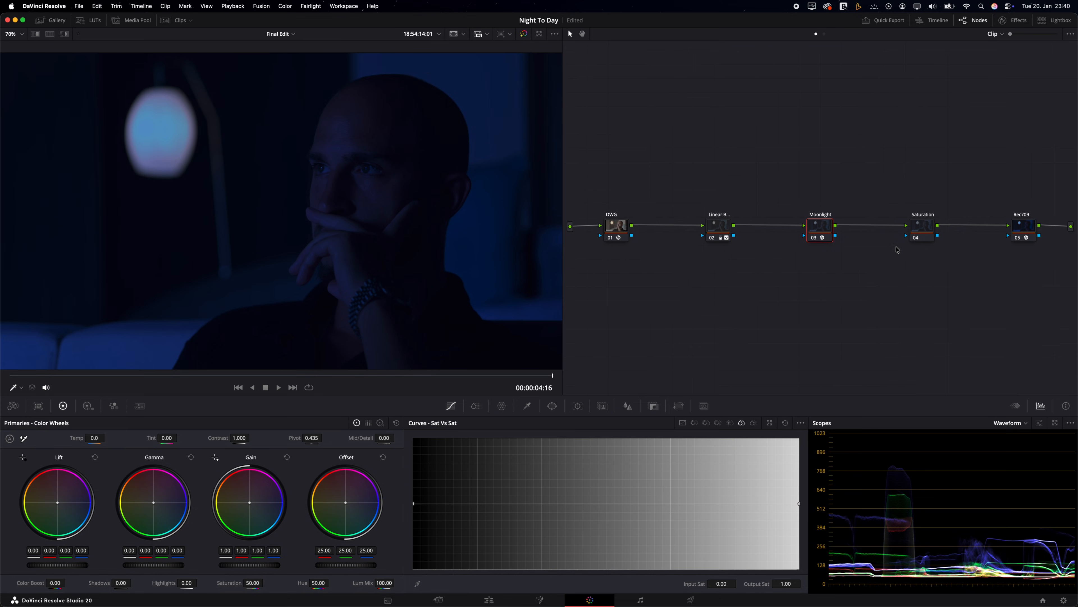
- Lower the Saturation node's overall Saturation to 37.00
{"action": "left_click", "coordinate": [926, 226]}
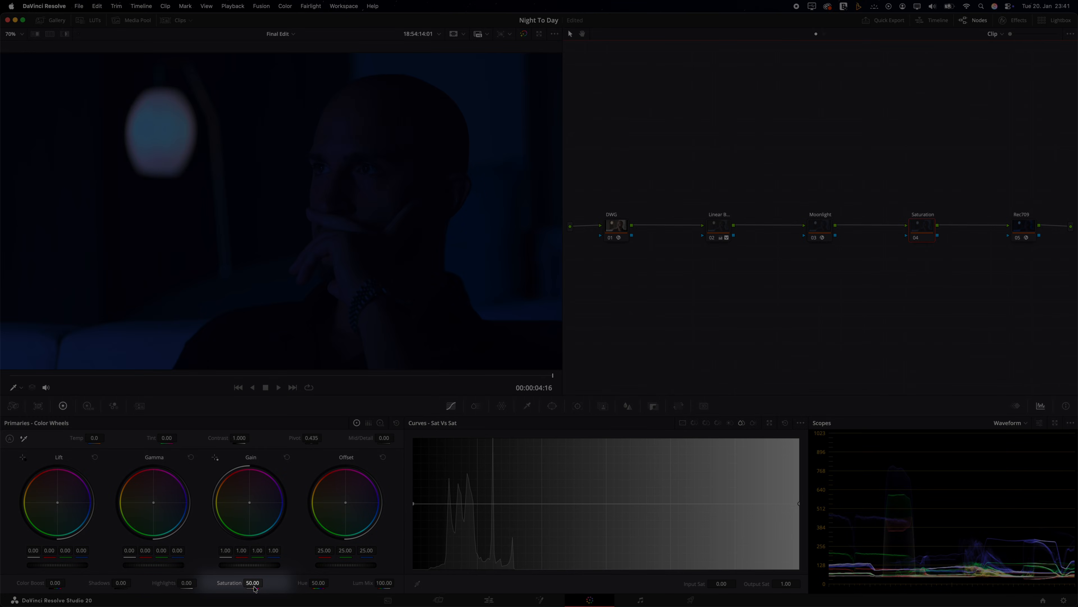
{"action": "left_click_drag", "start_coordinate": [254, 584], "coordinate": [227, 588]}
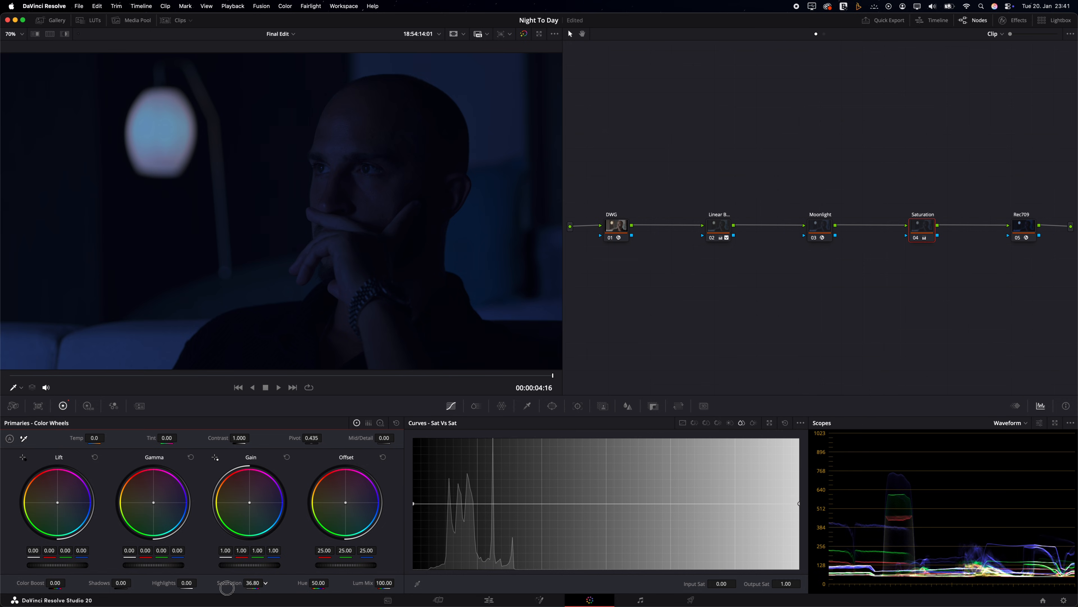
{"action": "left_click", "coordinate": [269, 581]}
- Dip the blues in the Saturation node's Hue Vs Sat curve, with a point at input hue 117.33 and saturation 0.95, bounded by outer control points
{"action": "left_click", "coordinate": [458, 411]}
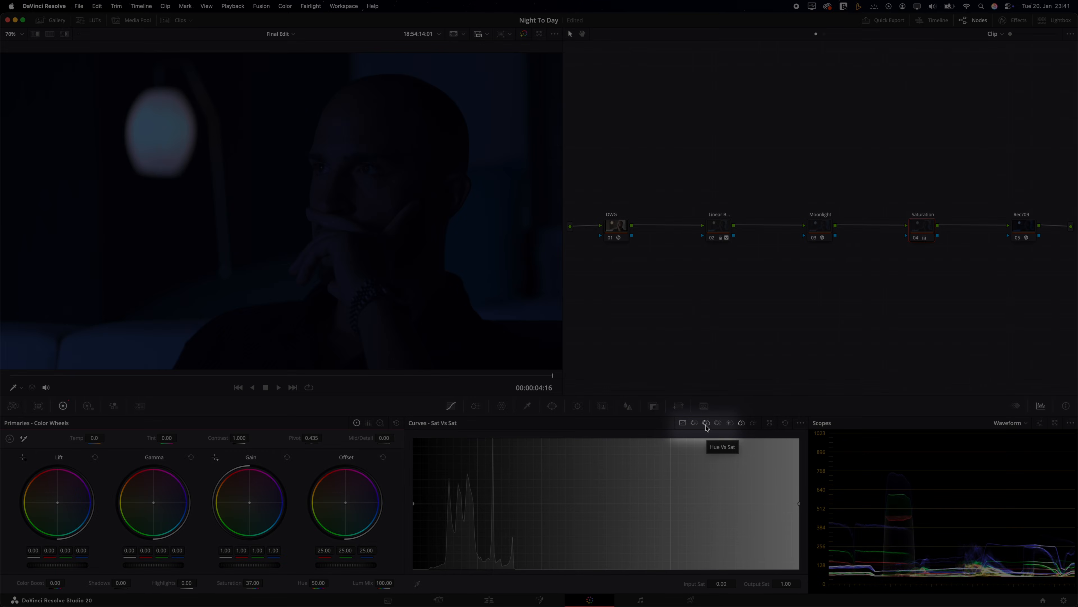
{"action": "left_click", "coordinate": [706, 424]}
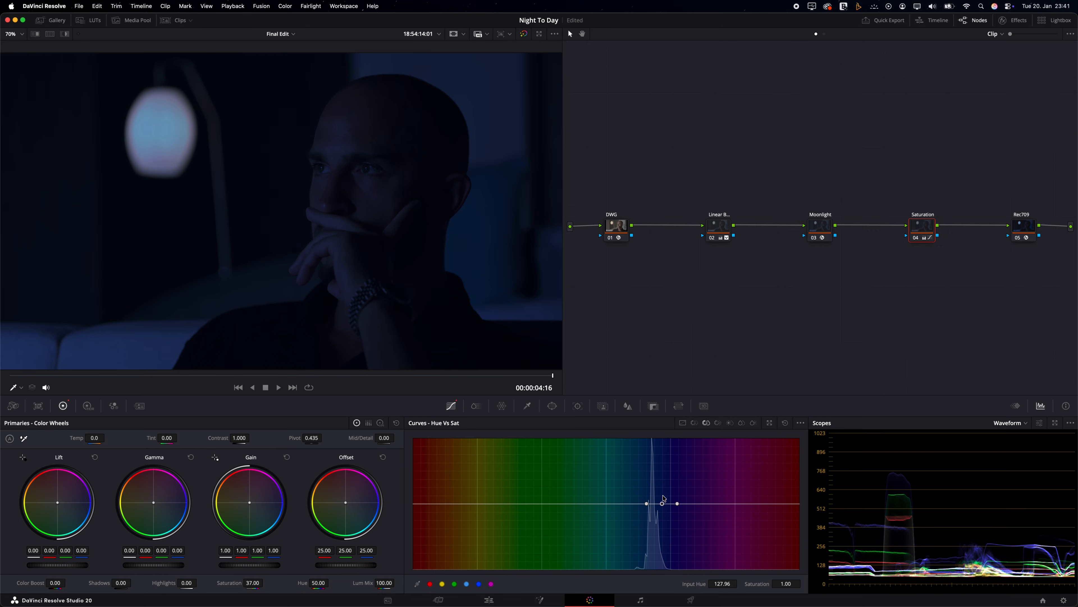
{"action": "mouse_move", "coordinate": [663, 506]}
{"action": "left_mouse_down"}
{"action": "mouse_move", "coordinate": [667, 520]}
{"action": "mouse_move", "coordinate": [678, 508]}
{"action": "mouse_move", "coordinate": [651, 507]}
{"action": "left_mouse_up"}
{"action": "left_click", "coordinate": [689, 504]}
{"action": "left_click", "coordinate": [638, 504]}
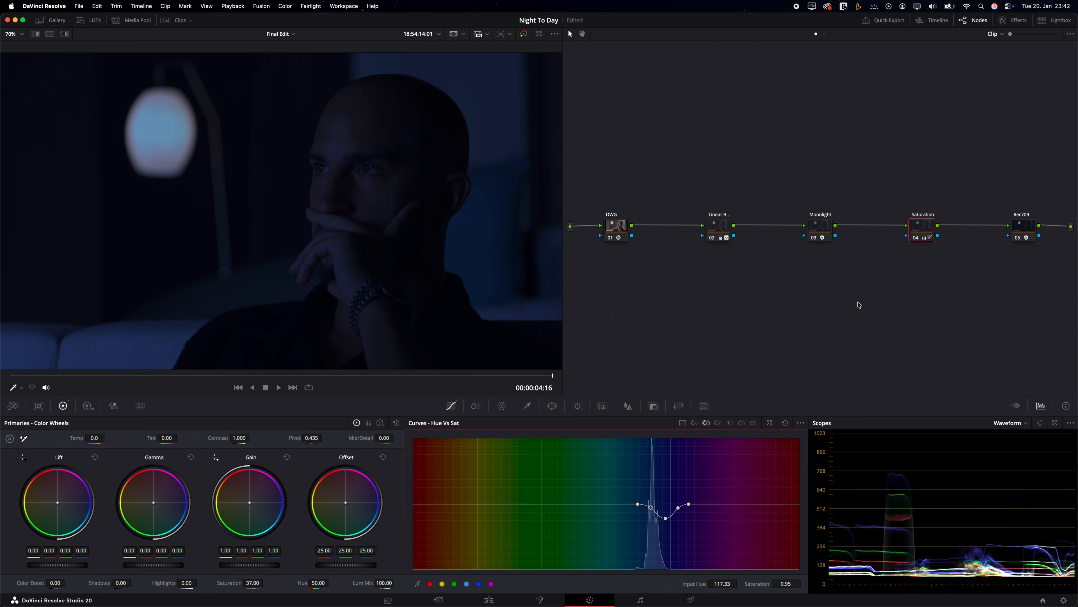
- Compare the image with and without the Saturation node, and with all grades bypassed
{"action": "left_click", "coordinate": [916, 238]}
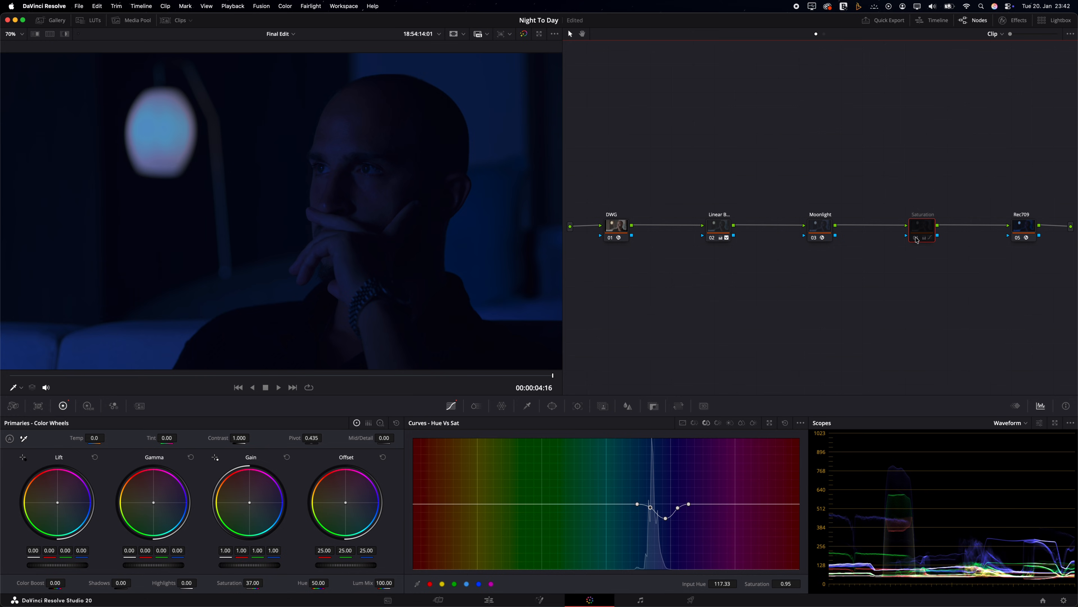
{"action": "left_click", "coordinate": [916, 238]}
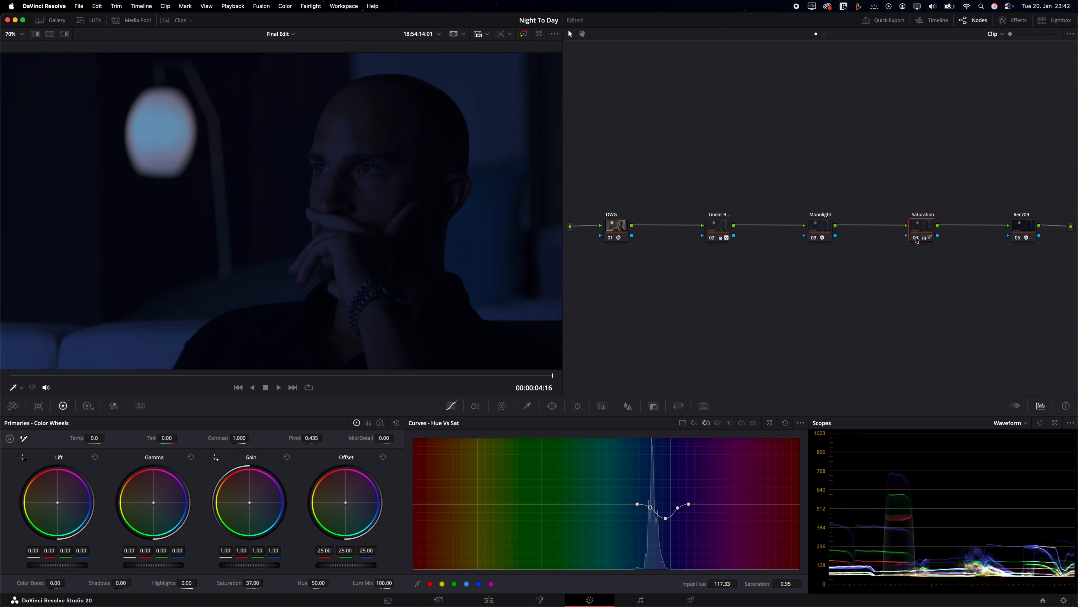
{"action": "left_click", "coordinate": [916, 238]}
{"action": "left_click", "coordinate": [917, 239]}
{"action": "left_click", "coordinate": [525, 35]}
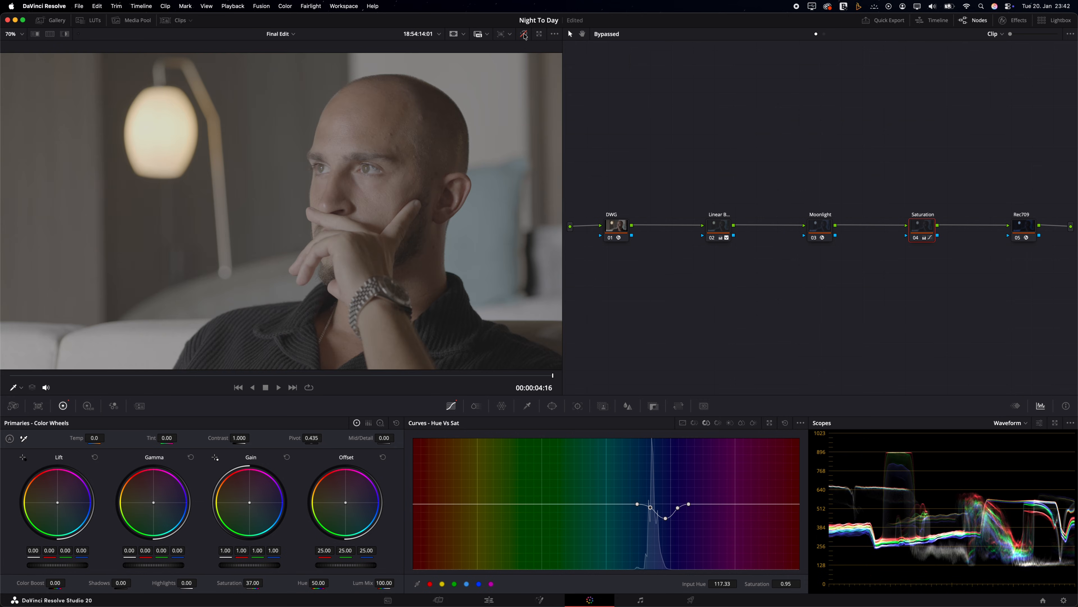
{"action": "left_click", "coordinate": [525, 35]}
- Select the Linear Balance, Moonlight and Saturation nodes and toggle them off and on together to compare day and night looks
{"action": "left_click_drag", "start_coordinate": [700, 171], "coordinate": [925, 246]}
{"action": "key", "text": "super+d"}
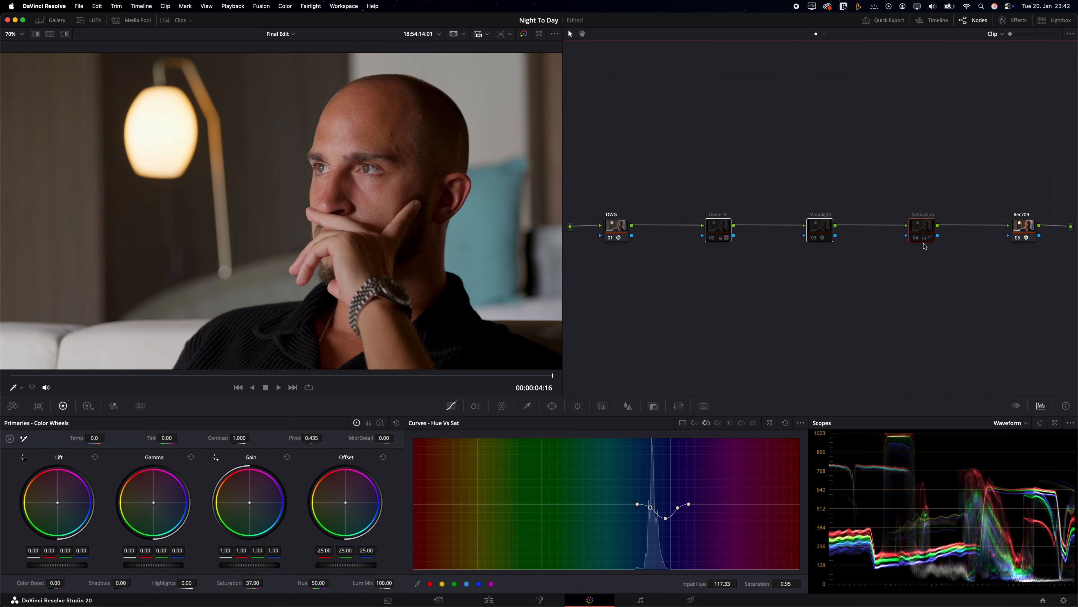
{"action": "key", "text": "super+d"}
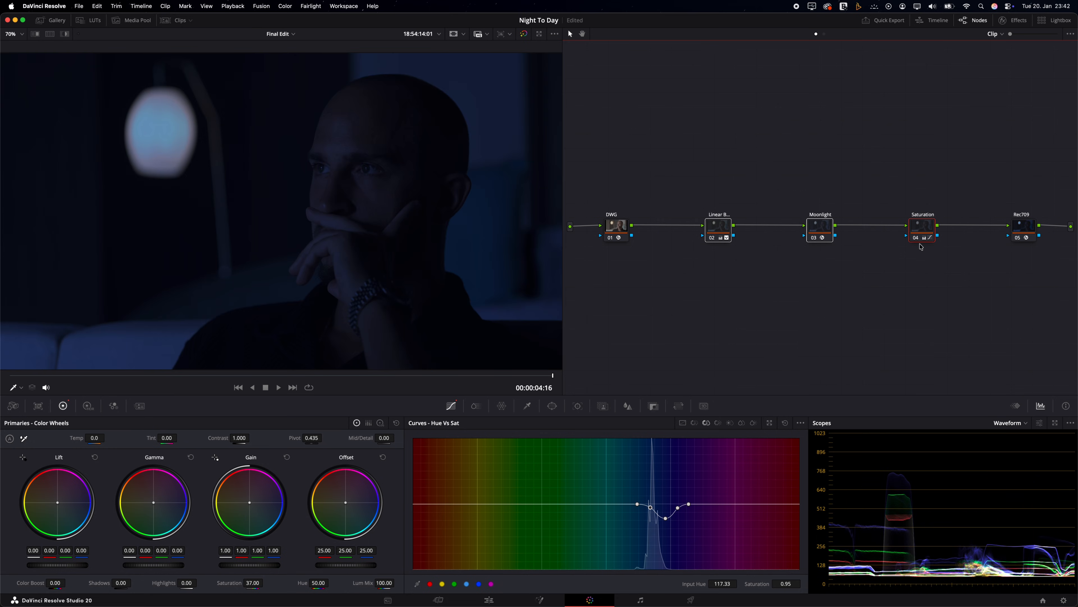
{"action": "key", "text": "super+d"}
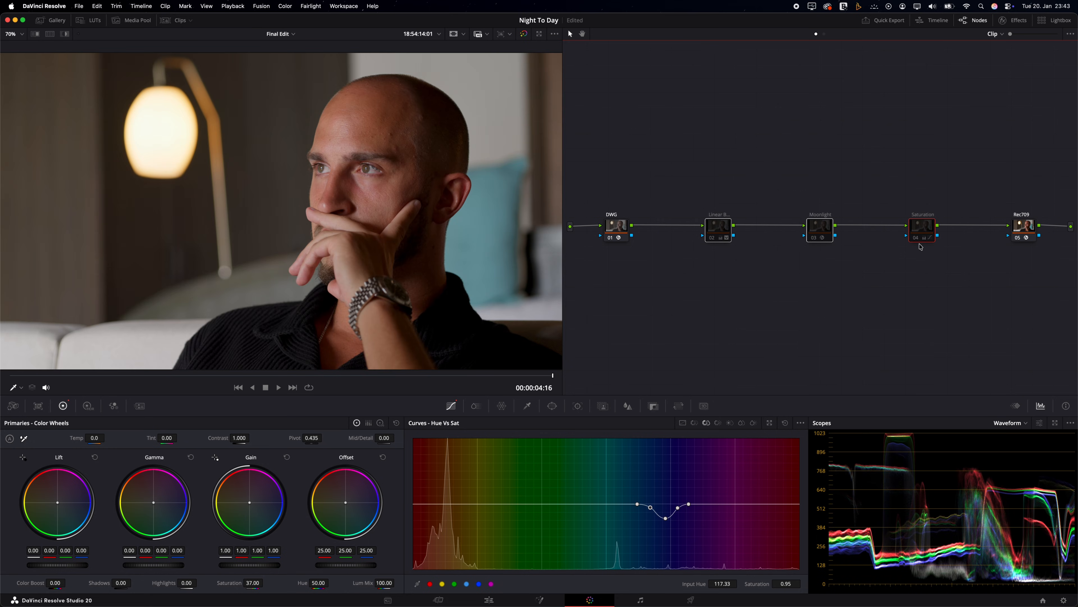
{"action": "key", "text": "super+d"}
{"action": "left_click", "coordinate": [860, 256]}
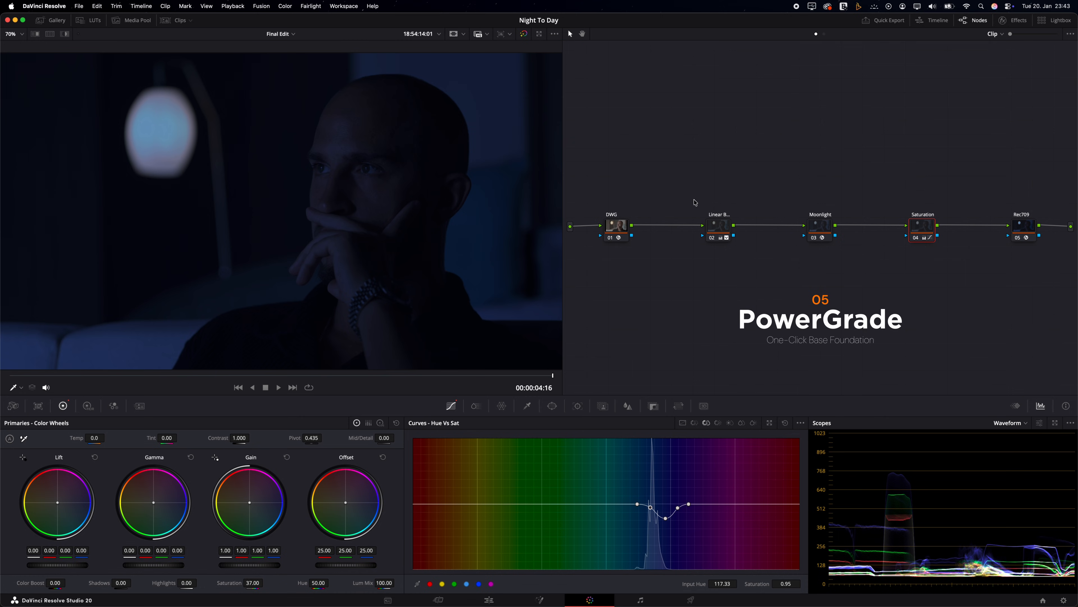
- Grab a still of the finished night grade and move it from Stills 1 into the PowerGrade 1 album
{"action": "right_click", "coordinate": [264, 199]}
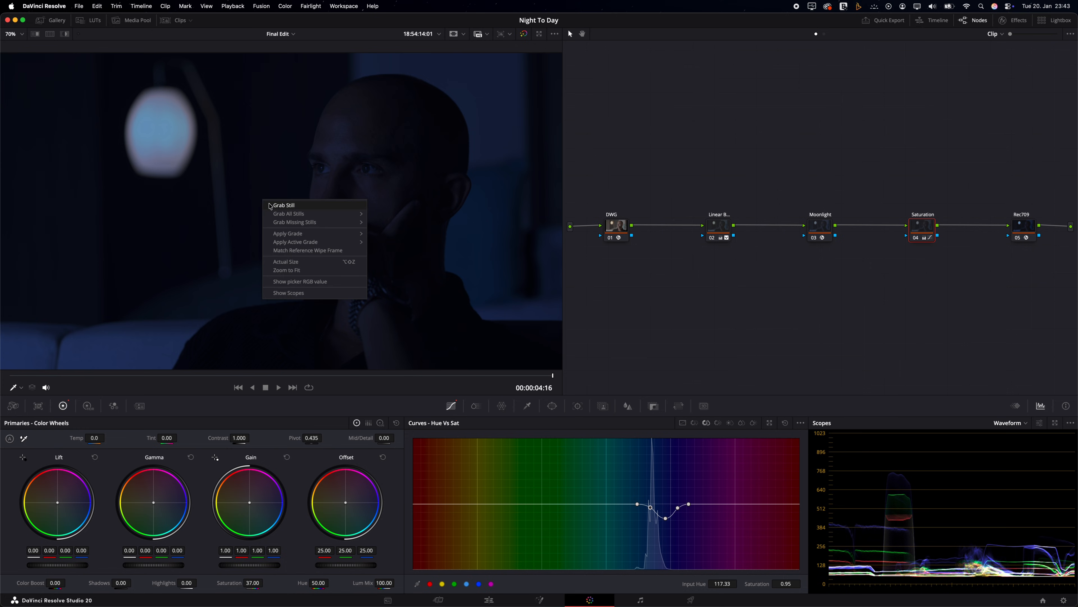
{"action": "left_click", "coordinate": [277, 206]}
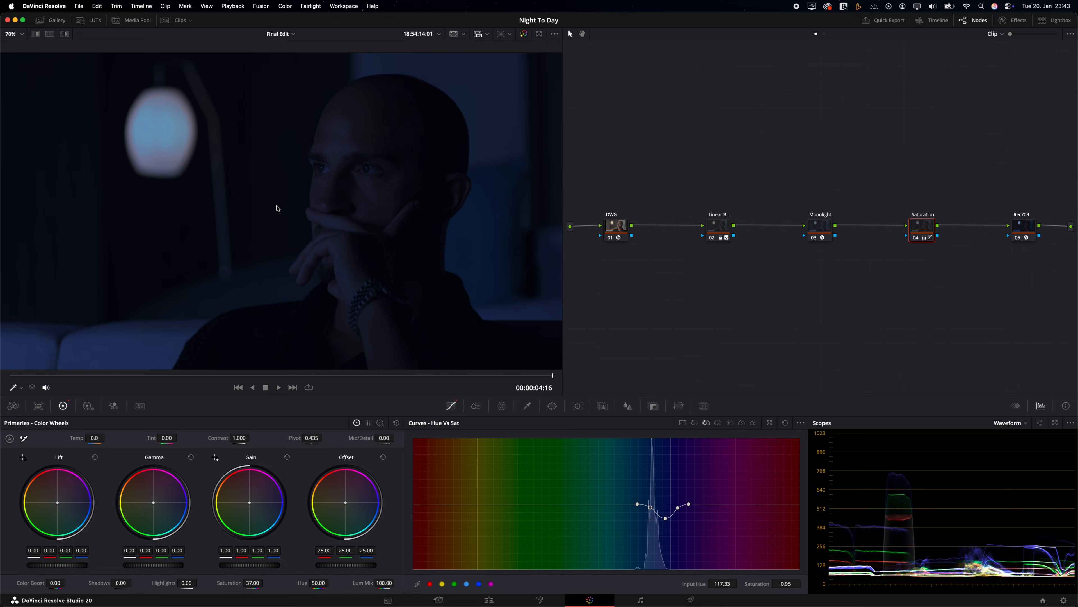
{"action": "left_click", "coordinate": [57, 22]}
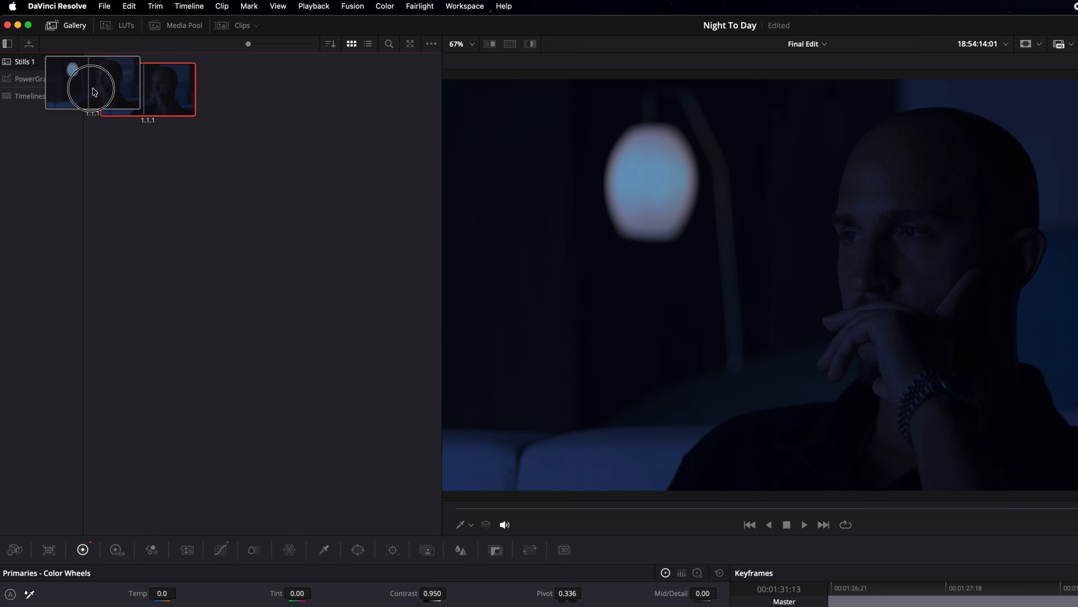
{"action": "left_click_drag", "start_coordinate": [94, 92], "coordinate": [58, 79]}
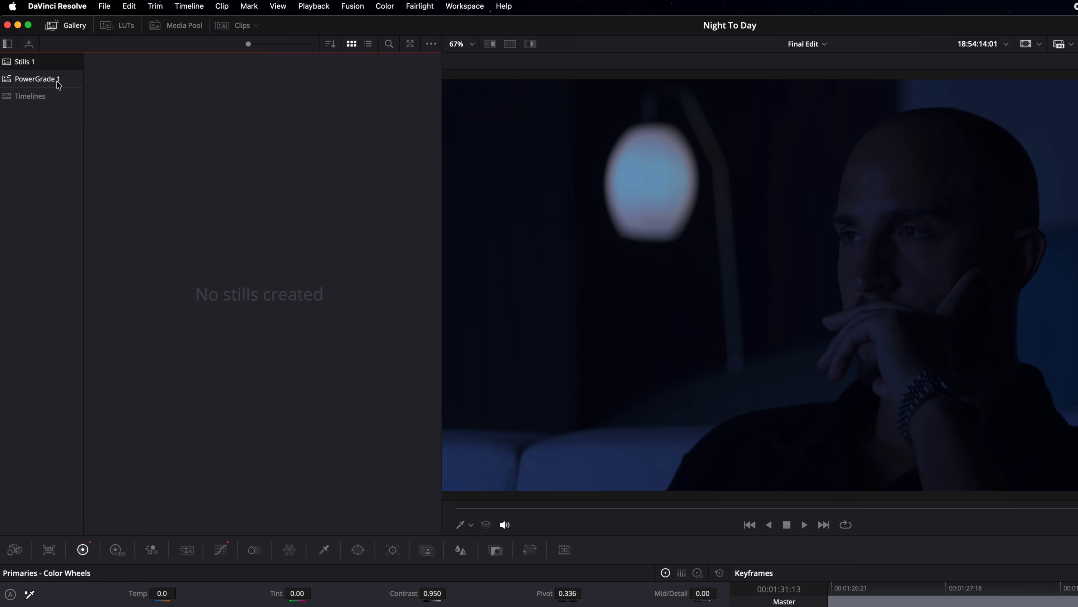
- Label the new still in the PowerGrade 1 album "Tutorial - Day To Night"
{"action": "right_click", "coordinate": [115, 60]}
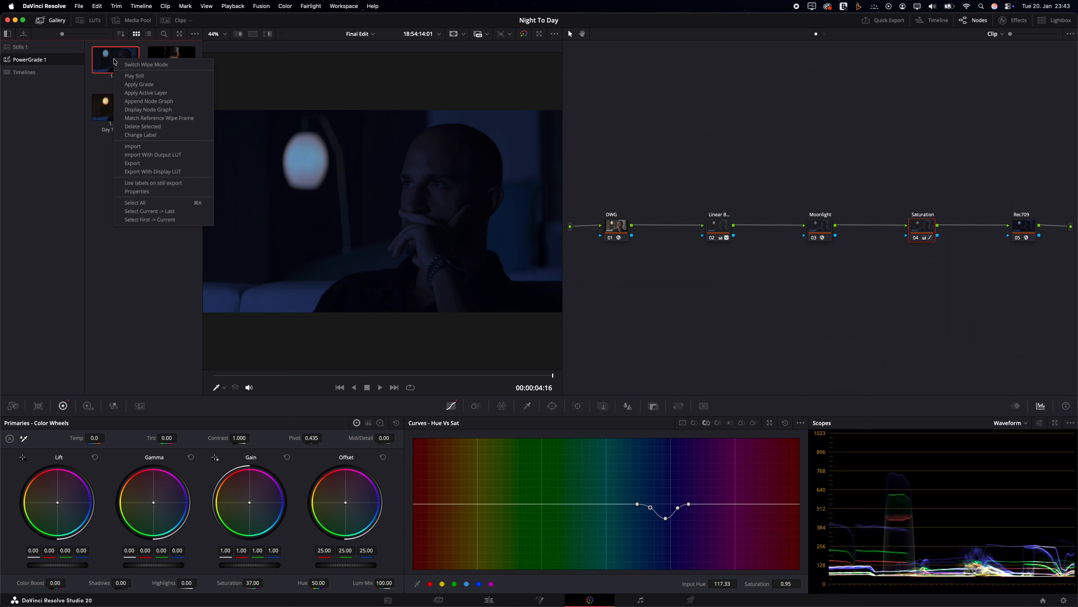
{"action": "left_click", "coordinate": [134, 135]}
{"action": "type", "text": "Tutorial - Day To Night"}
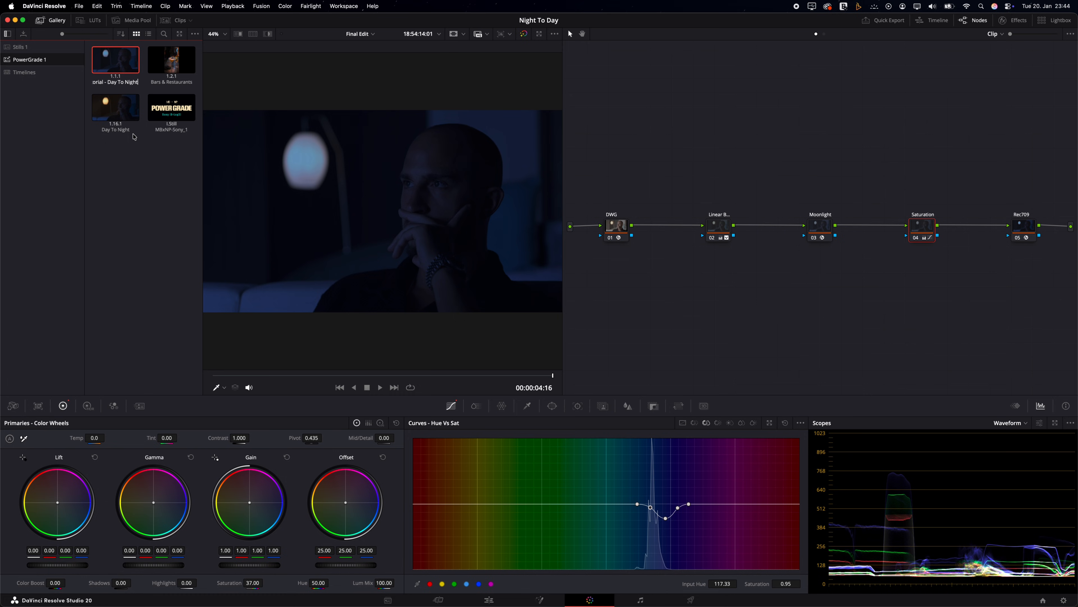
{"action": "key", "text": "Return"}
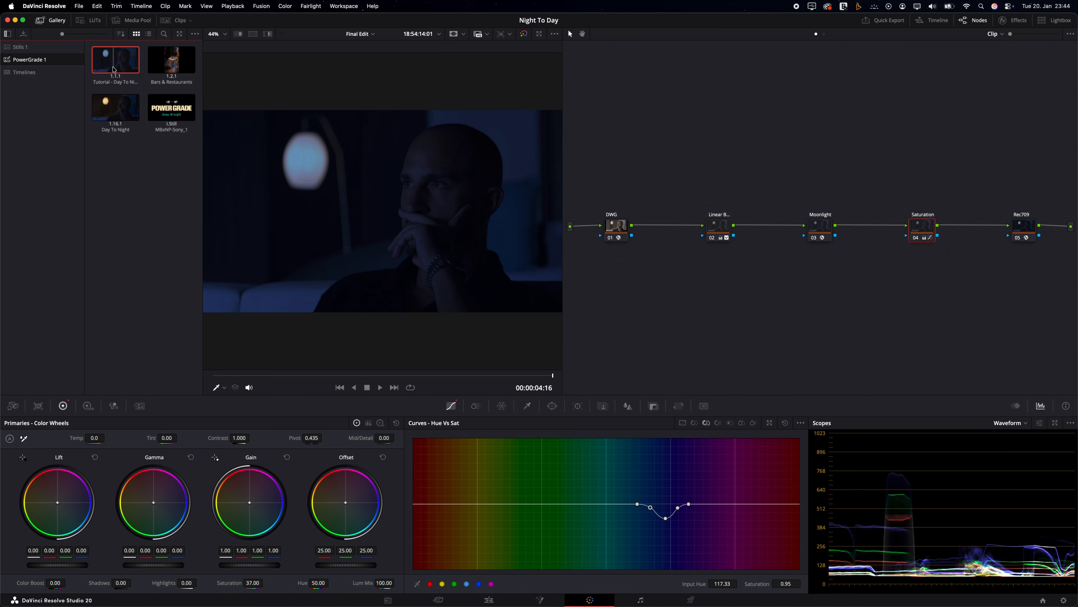
- Delete all nodes from the clip and restore them by applying the grade from the "Tutorial - Day To Night" still
{"action": "left_click_drag", "start_coordinate": [1058, 198], "coordinate": [600, 238]}
{"action": "key", "text": "Delete"}
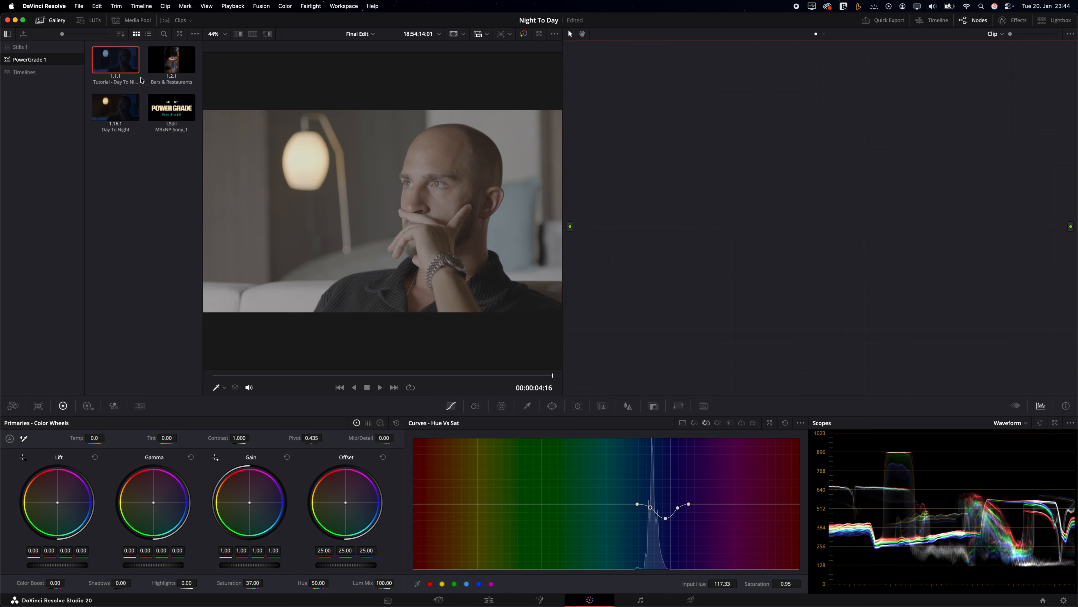
{"action": "right_click", "coordinate": [114, 64]}
{"action": "left_click", "coordinate": [123, 89]}
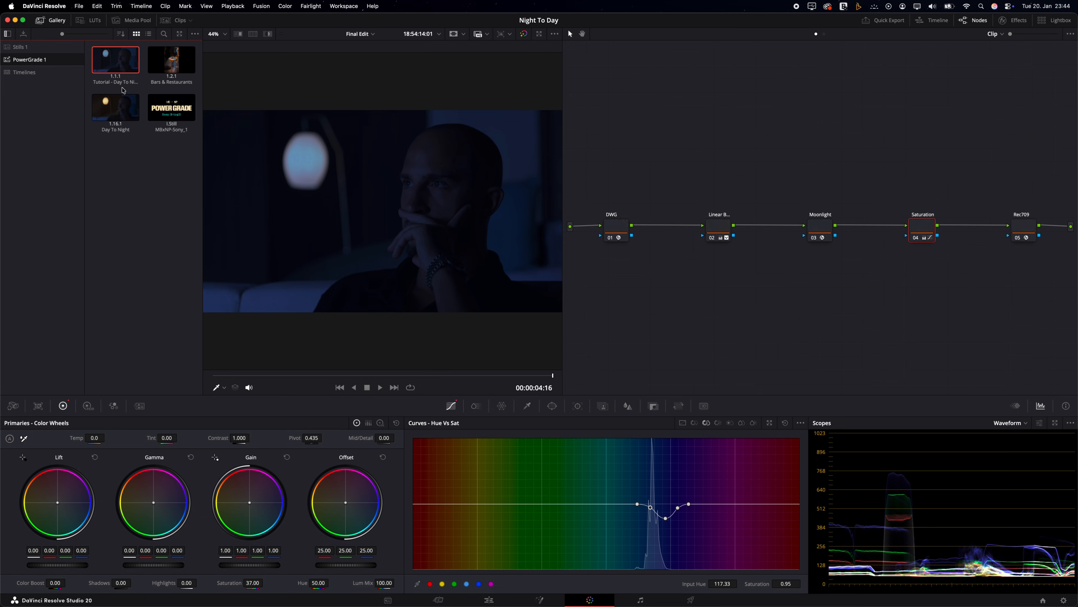
- Clear the node graph again, place the "Tutorial - Day To Night" PowerGrade directly onto it, and close the gallery
{"action": "left_click_drag", "start_coordinate": [1024, 265], "coordinate": [603, 195]}
{"action": "key", "text": "Delete"}
{"action": "left_click_drag", "start_coordinate": [106, 63], "coordinate": [659, 203]}
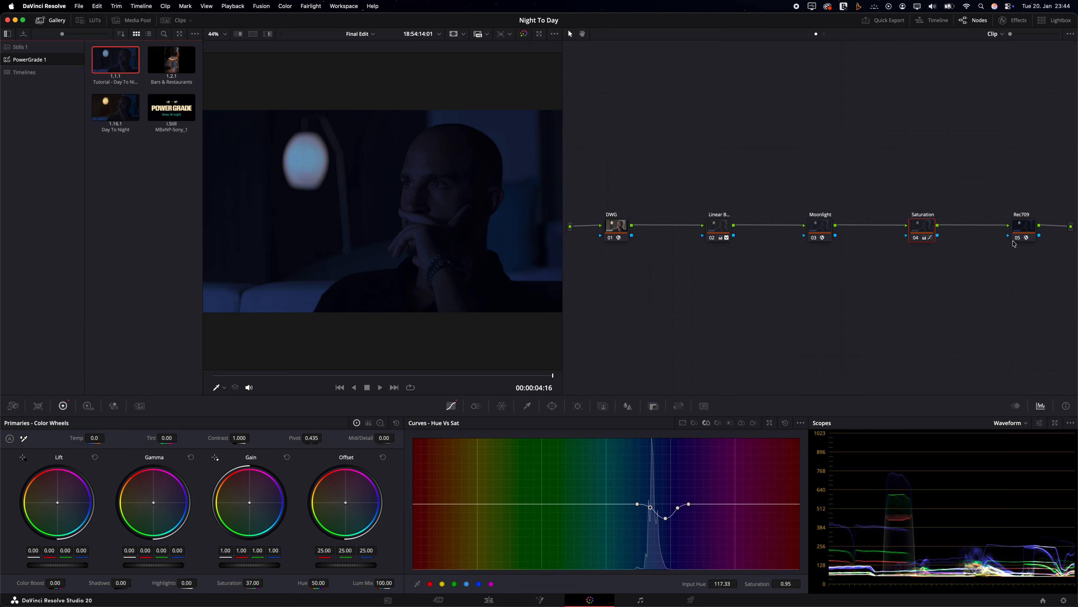
{"action": "left_click", "coordinate": [53, 20]}
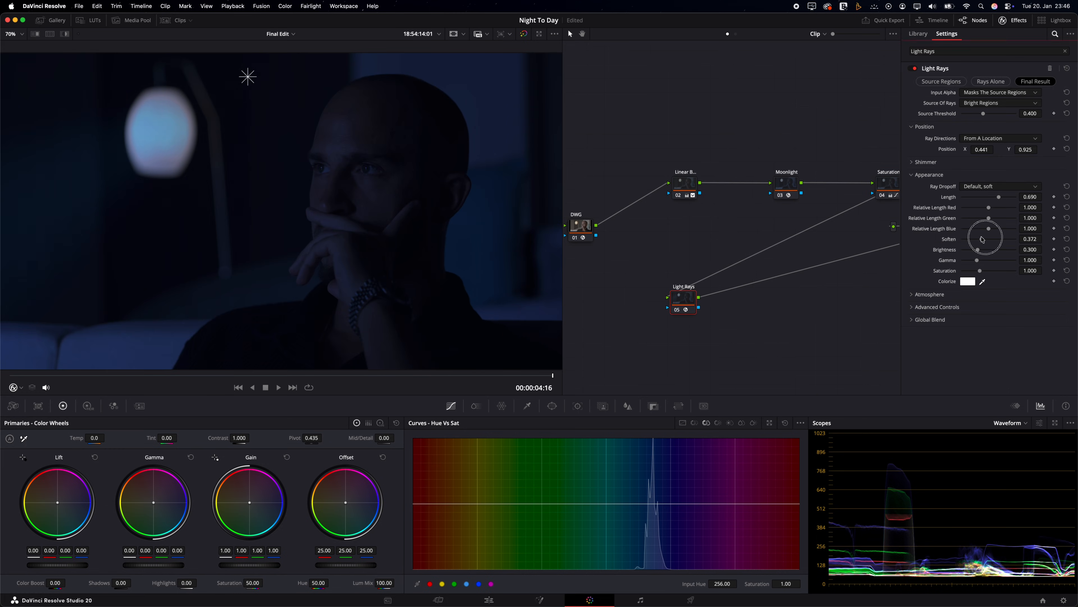
- Set the Light Rays effect's Source Threshold to 0.349 and its ray position to X 0.480, Y 0.969
{"action": "left_click", "coordinate": [981, 115]}
{"action": "left_click", "coordinate": [269, 60]}
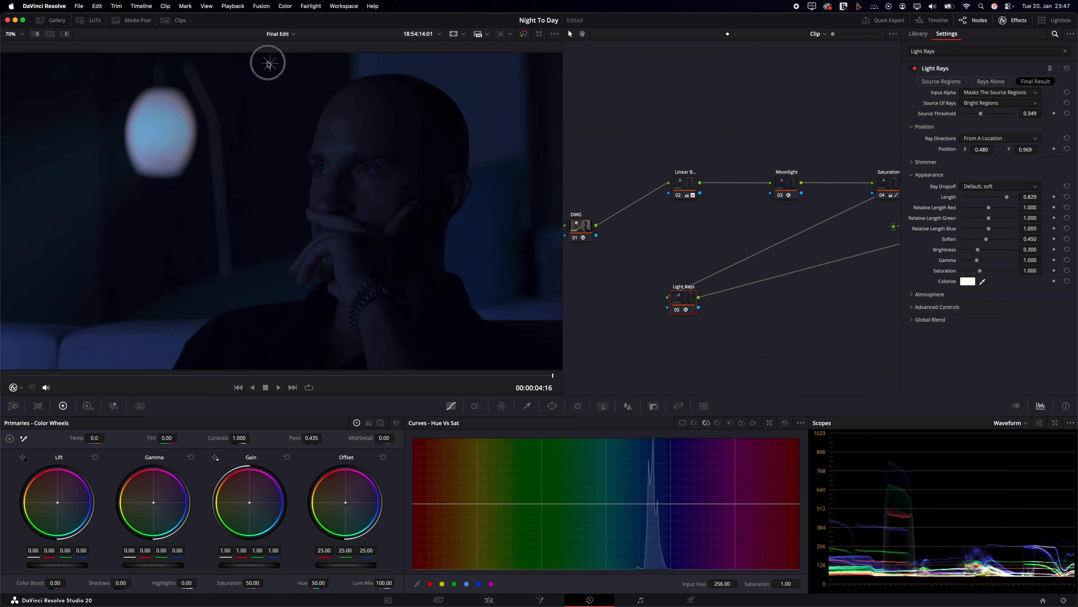
{"action": "left_click", "coordinate": [100, 439]}
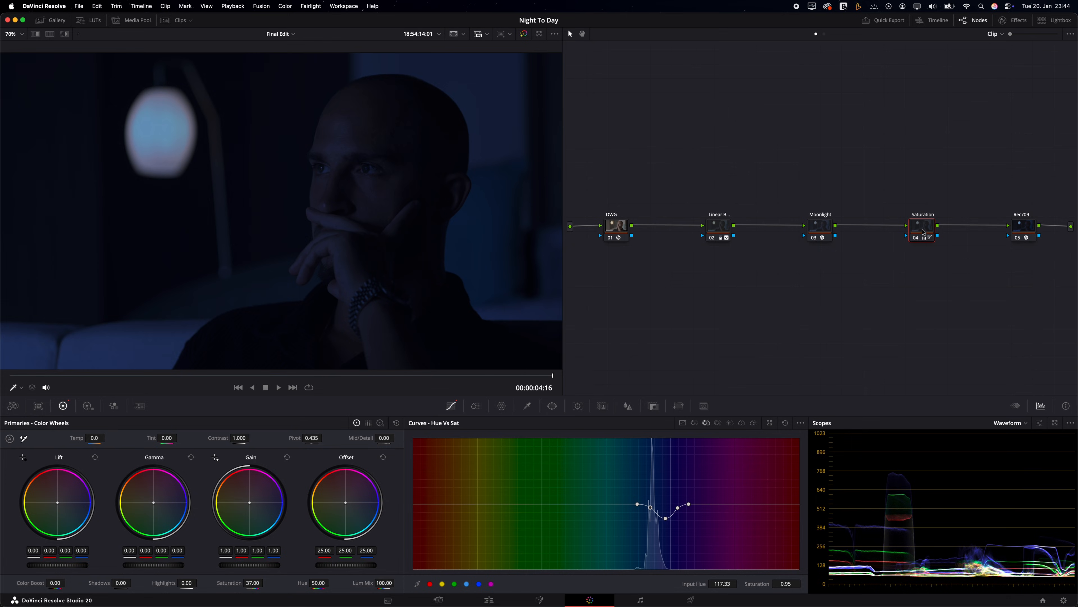
- Add a serial node after Saturation labelled "Light Rays", placing it on a lower row and moving Linear Balance, Moonlight and Saturation up
{"action": "right_click", "coordinate": [924, 232]}
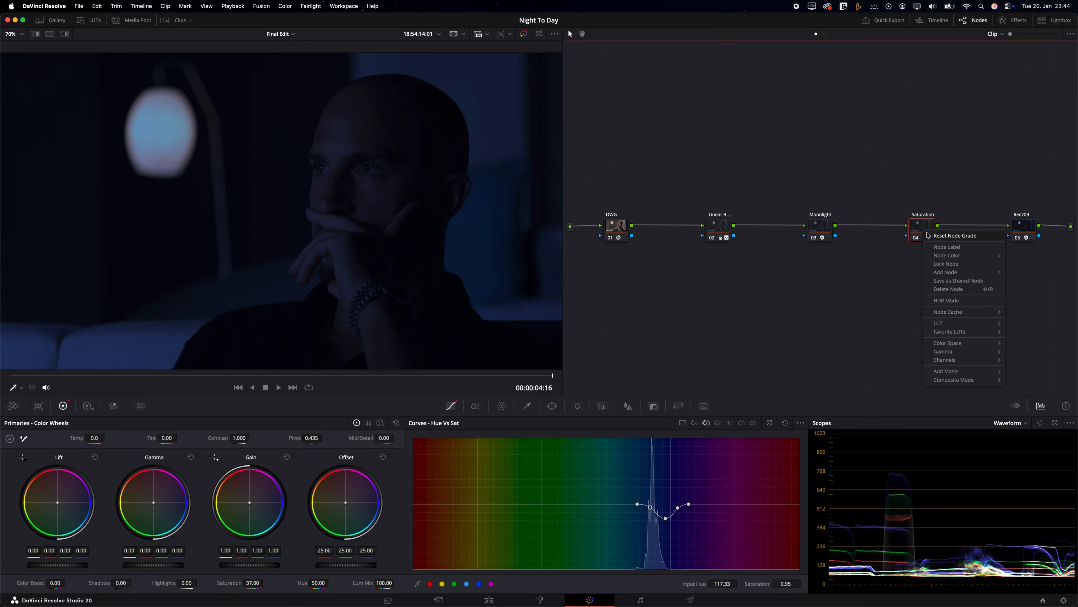
{"action": "mouse_move", "coordinate": [946, 273]}
{"action": "left_click", "coordinate": [913, 273]}
{"action": "left_click_drag", "start_coordinate": [910, 270], "coordinate": [719, 303]}
{"action": "left_click_drag", "start_coordinate": [696, 183], "coordinate": [920, 188]}
{"action": "left_click", "coordinate": [721, 300]}
{"action": "right_click", "coordinate": [721, 300]}
{"action": "left_click", "coordinate": [734, 316]}
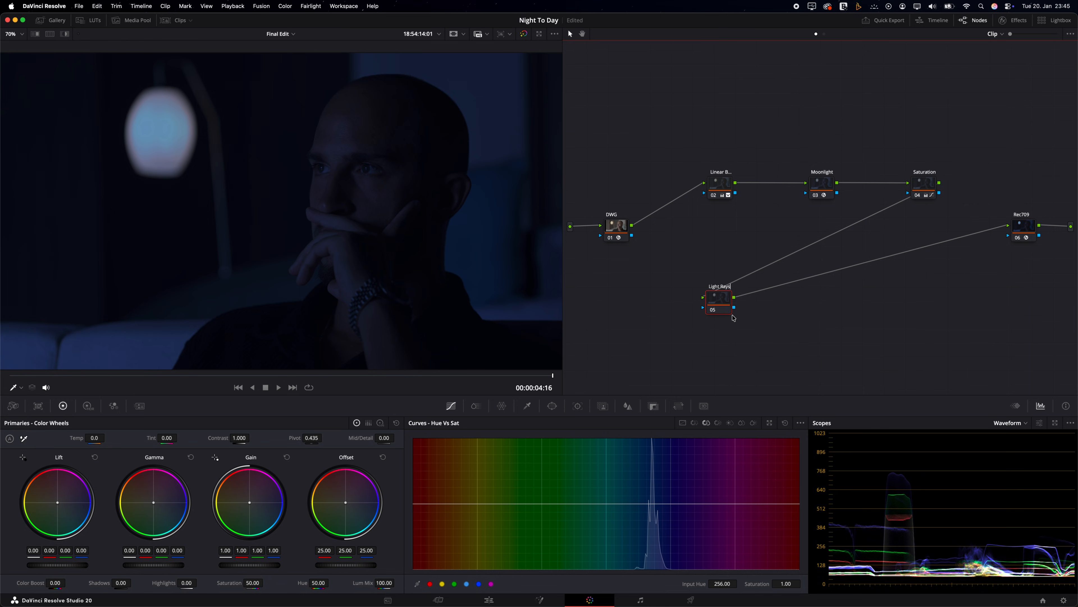
- Find the Light Rays effect in the effects library and apply it to the Light Rays node
{"action": "left_click", "coordinate": [1007, 24]}
{"action": "left_click", "coordinate": [955, 51]}
{"action": "type", "text": "Light Rays"}
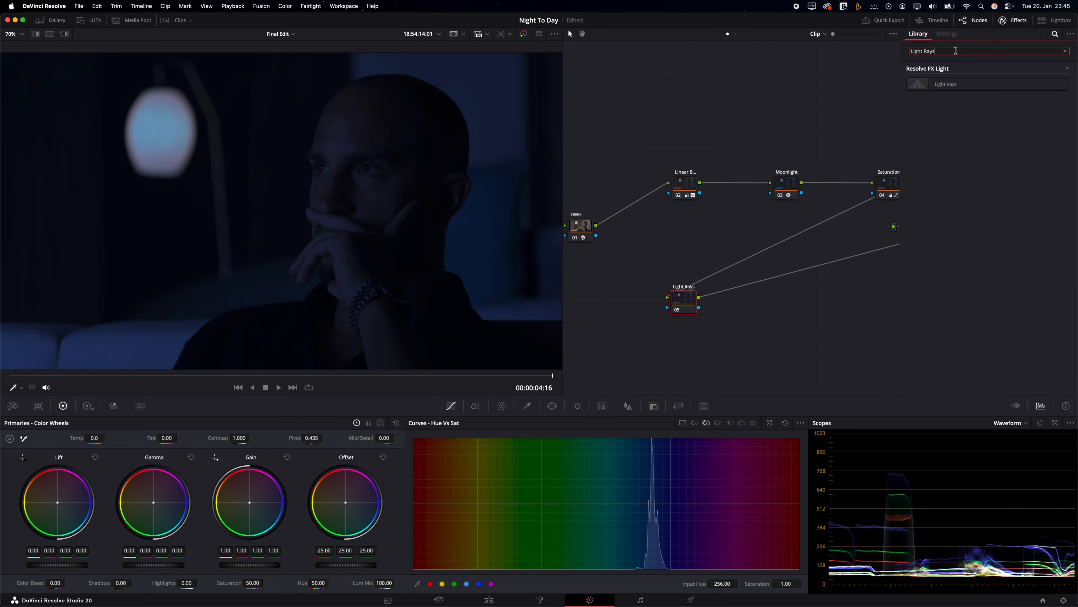
{"action": "left_click", "coordinate": [964, 85]}
{"action": "left_click_drag", "start_coordinate": [964, 85], "coordinate": [684, 297]}
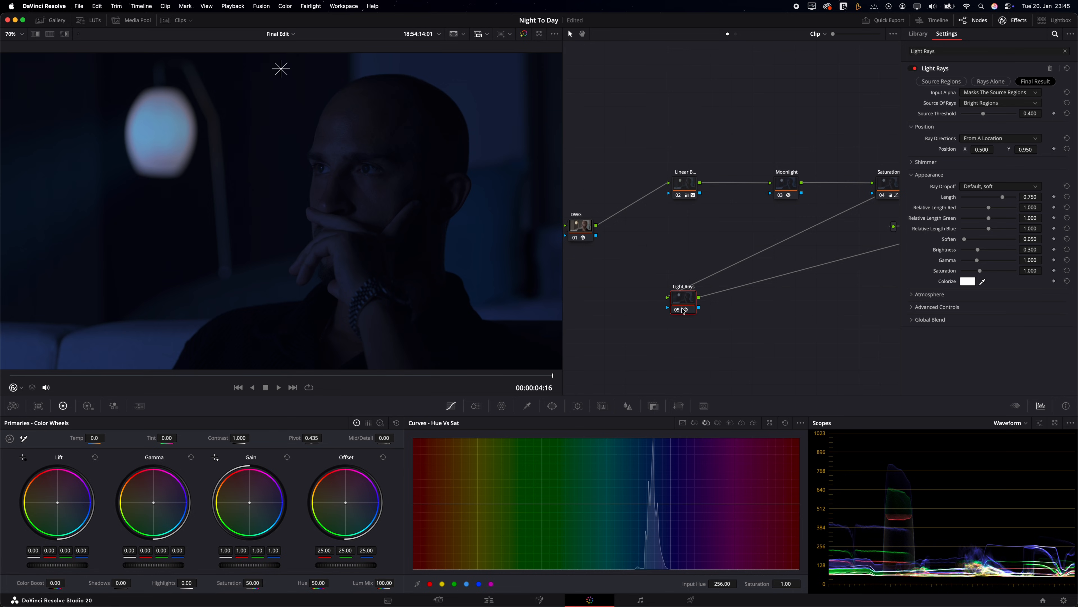
- Toggle the Light Rays node off and on to compare the image with and without the effect
{"action": "left_click", "coordinate": [676, 310]}
{"action": "left_click", "coordinate": [676, 311]}
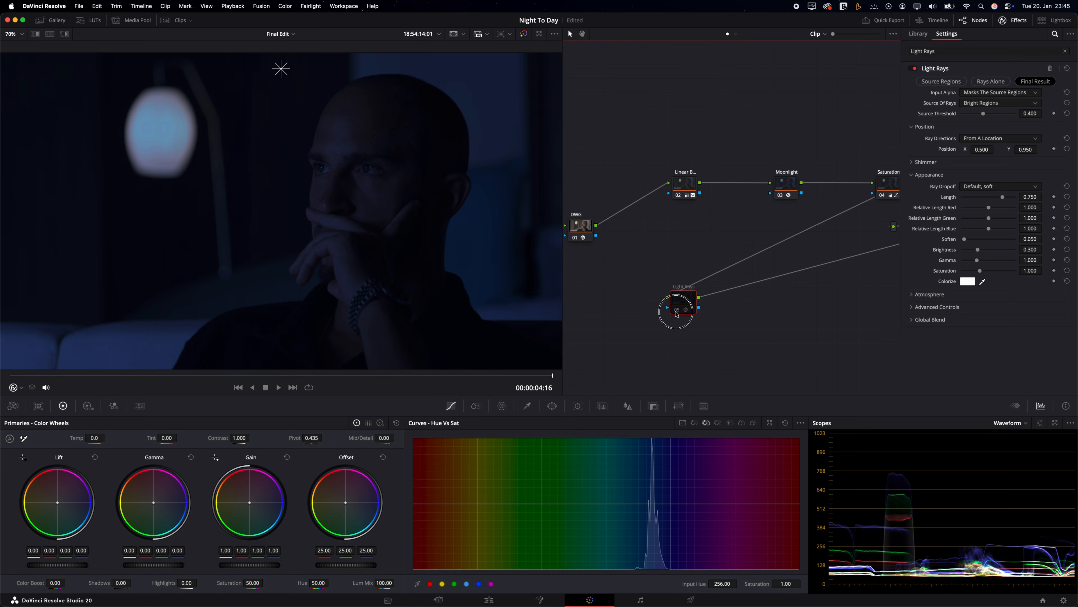
{"action": "left_click", "coordinate": [677, 310]}
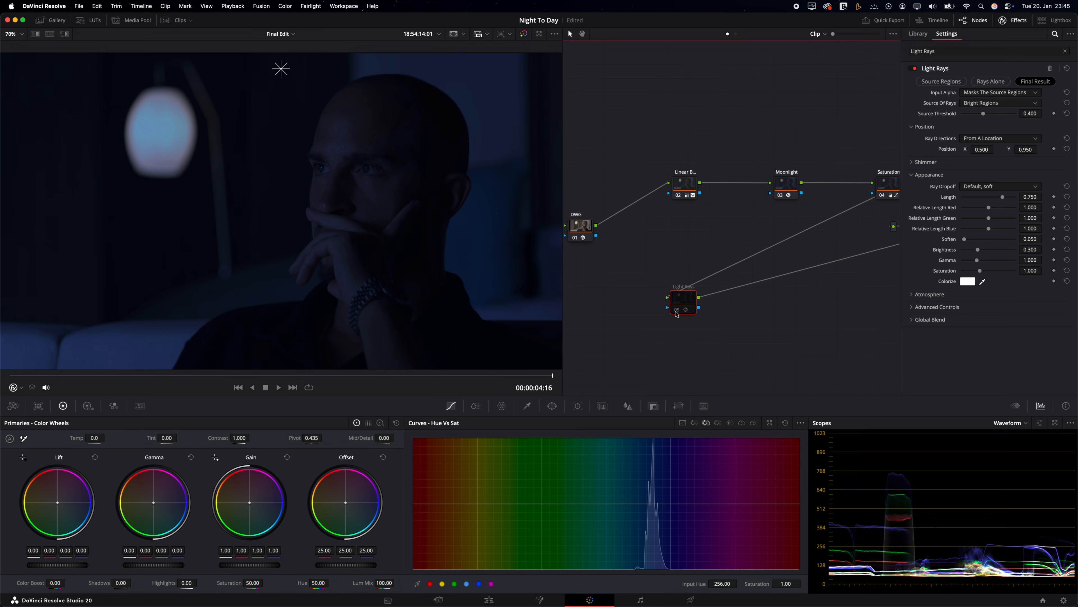
{"action": "left_click", "coordinate": [677, 310]}
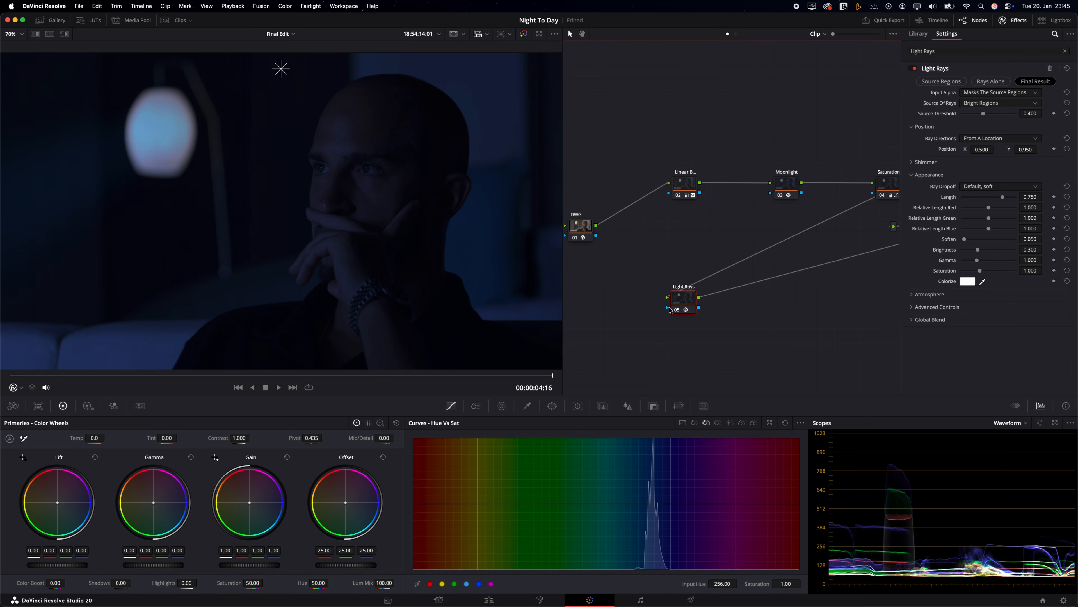
- Try a Light Rays position of X 0.441, Y 0.925, Length 0.690, Soften 0.574 and a Colorize tint, and reset the effect
{"action": "left_click_drag", "start_coordinate": [281, 70], "coordinate": [249, 78]}
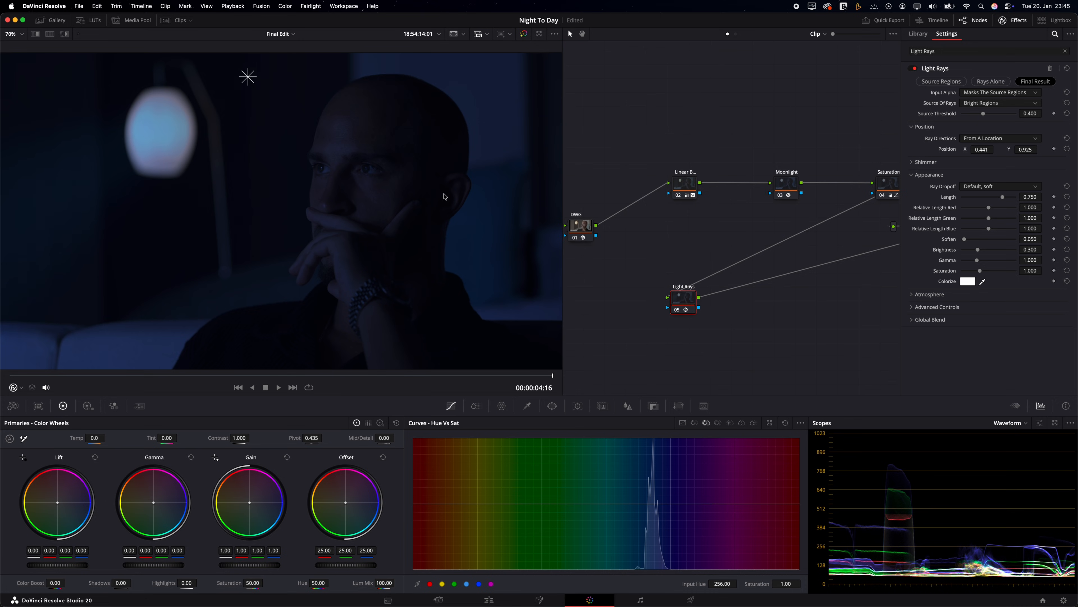
{"action": "left_click_drag", "start_coordinate": [1005, 201], "coordinate": [988, 199]}
{"action": "left_click_drag", "start_coordinate": [965, 239], "coordinate": [955, 242]}
{"action": "left_click_drag", "start_coordinate": [955, 239], "coordinate": [992, 240]}
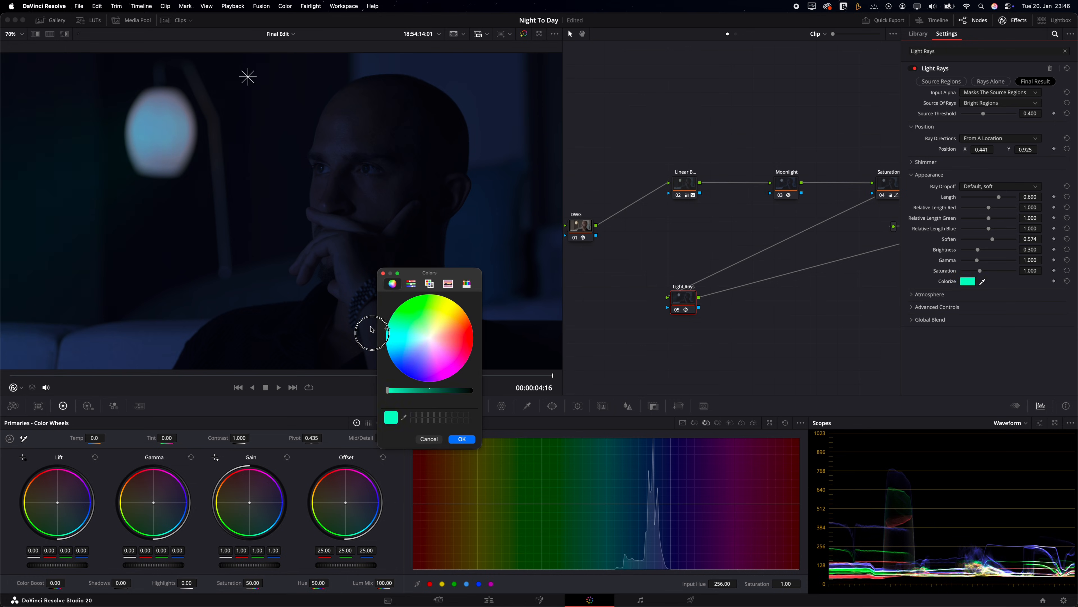
{"action": "left_click_drag", "start_coordinate": [370, 332], "coordinate": [327, 321]}
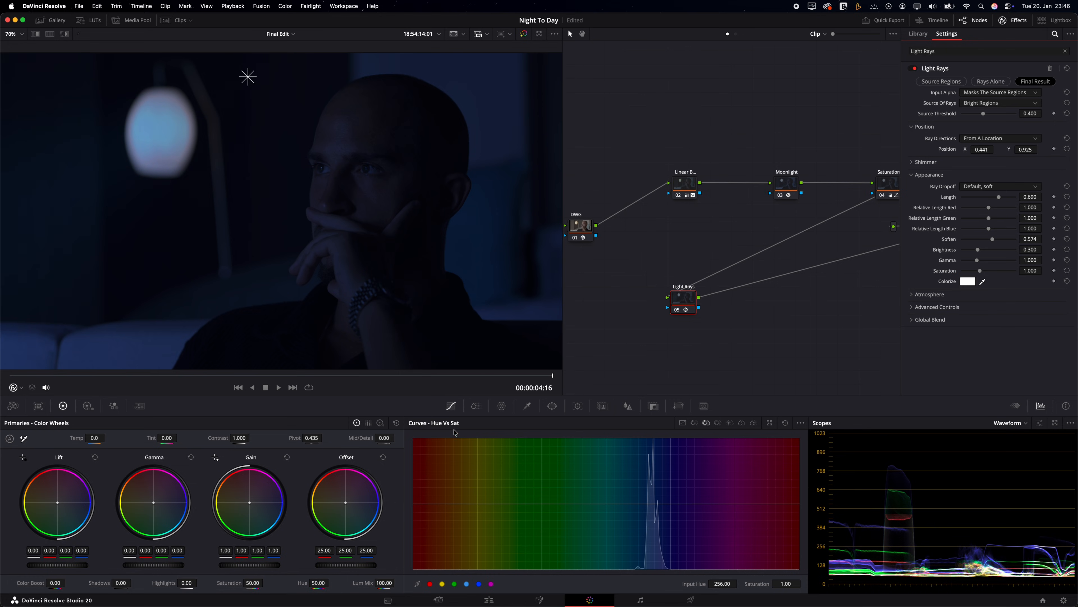
{"action": "left_click", "coordinate": [1067, 69]}
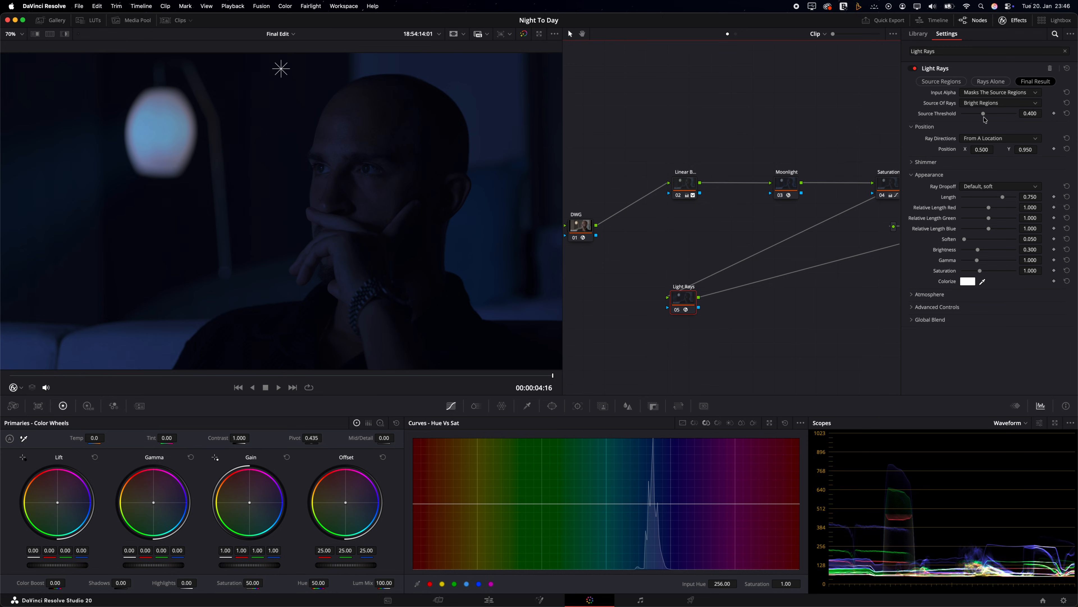
- Set the Light Rays Source Threshold to 0.349, Length to 0.829, Soften to 0.450 and position to X 0.456, Y 0.993
{"action": "left_click_drag", "start_coordinate": [985, 117], "coordinate": [981, 119]}
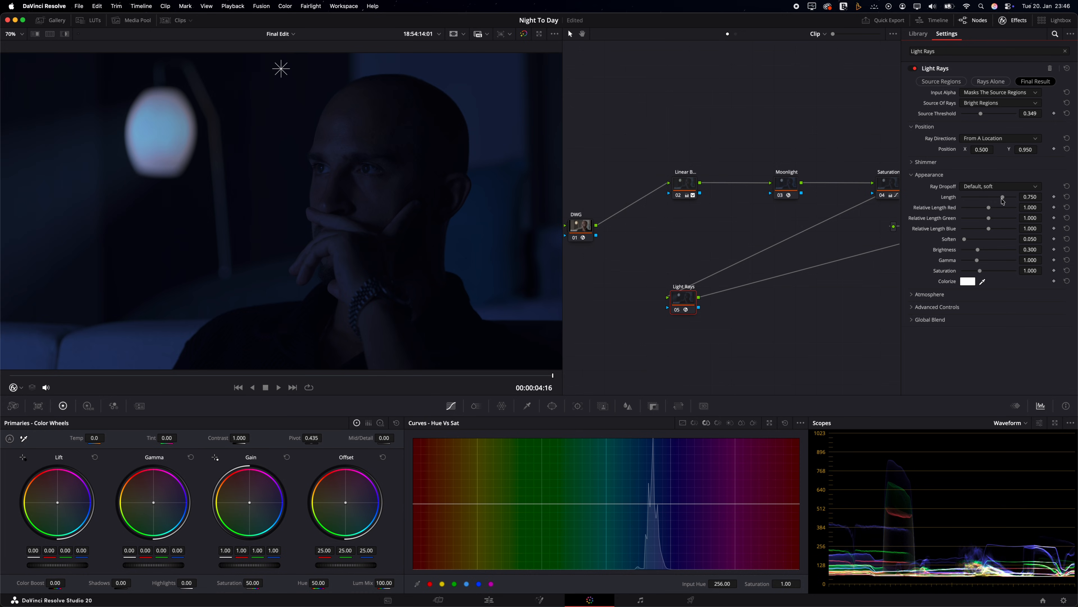
{"action": "left_click_drag", "start_coordinate": [1001, 200], "coordinate": [1006, 200]}
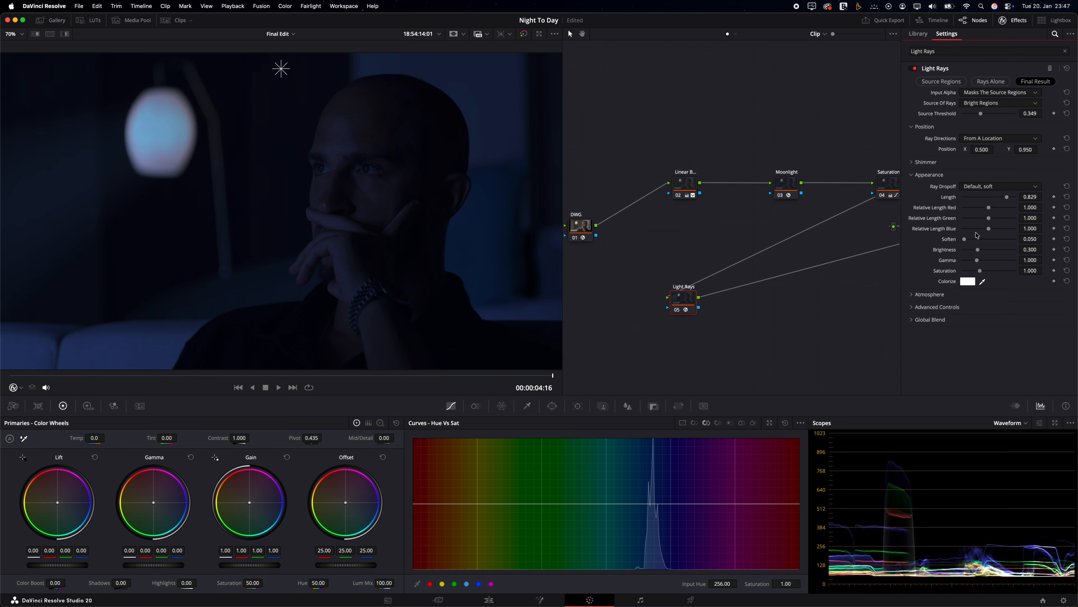
{"action": "left_click_drag", "start_coordinate": [965, 241], "coordinate": [987, 242]}
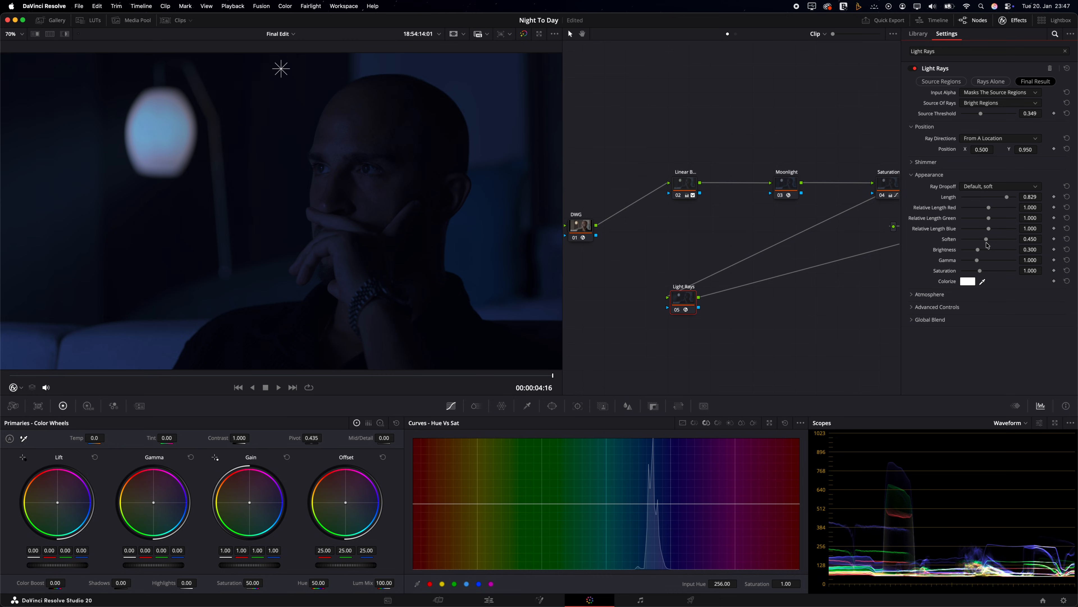
{"action": "left_click_drag", "start_coordinate": [280, 68], "coordinate": [256, 57]}
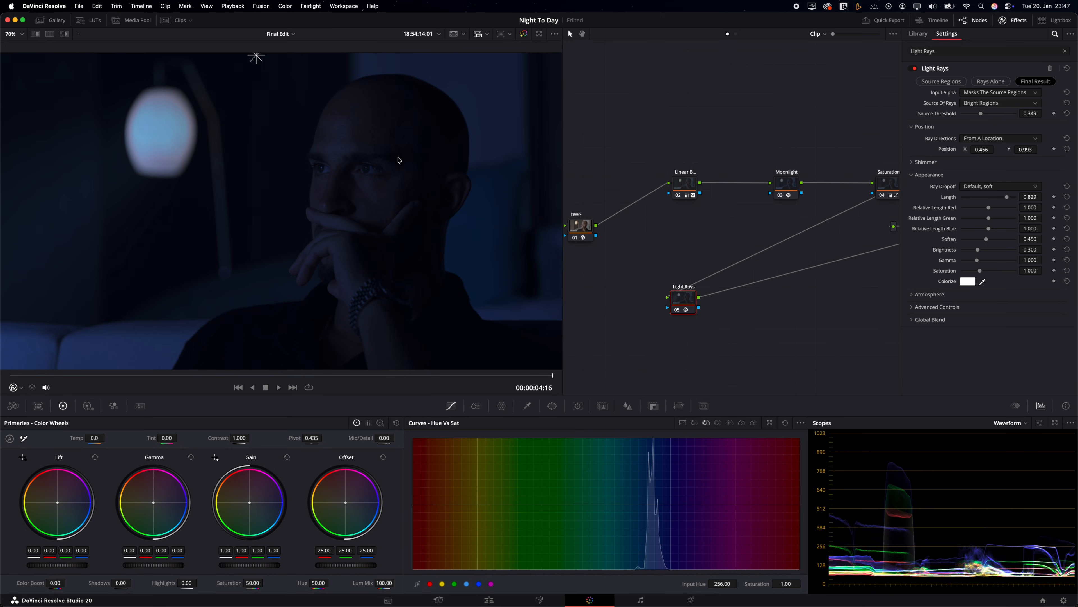
- Add a serial node after Light Rays, label it "Warm Lamp" and close the effects library
{"action": "right_click", "coordinate": [686, 299]}
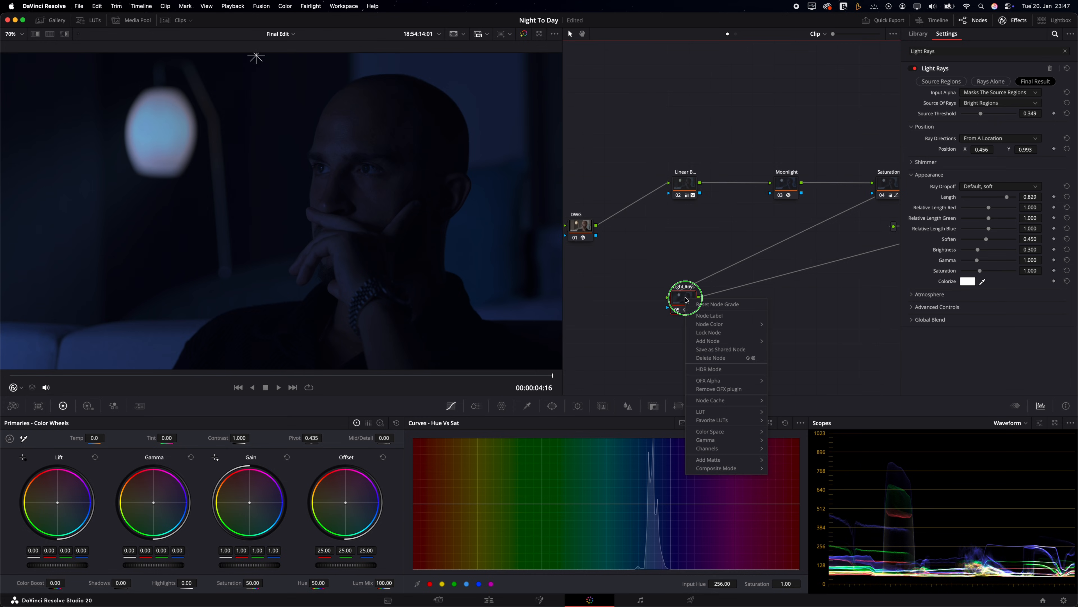
{"action": "mouse_move", "coordinate": [730, 342]}
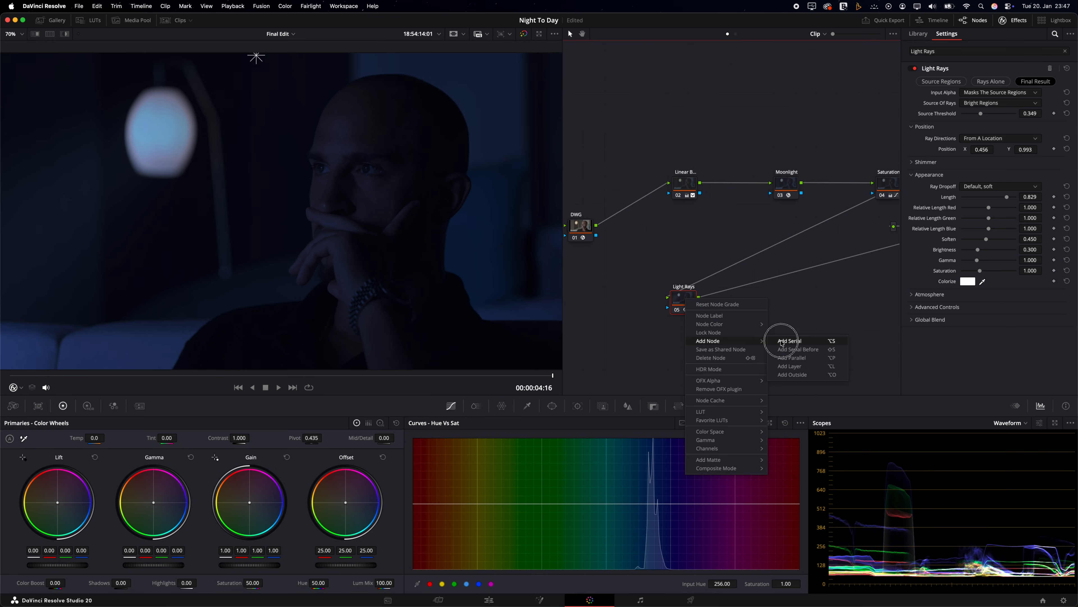
{"action": "left_click", "coordinate": [782, 343]}
{"action": "left_click_drag", "start_coordinate": [723, 300], "coordinate": [789, 303]}
{"action": "right_click", "coordinate": [789, 303]}
{"action": "left_click", "coordinate": [802, 318]}
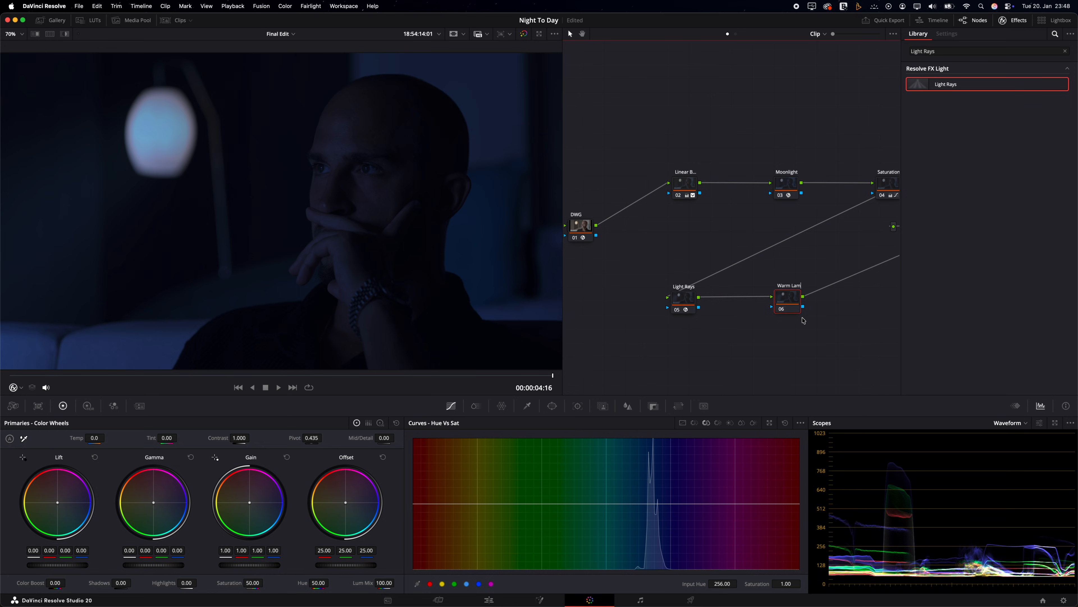
{"action": "key", "text": "Return"}
{"action": "left_click", "coordinate": [1013, 21]}
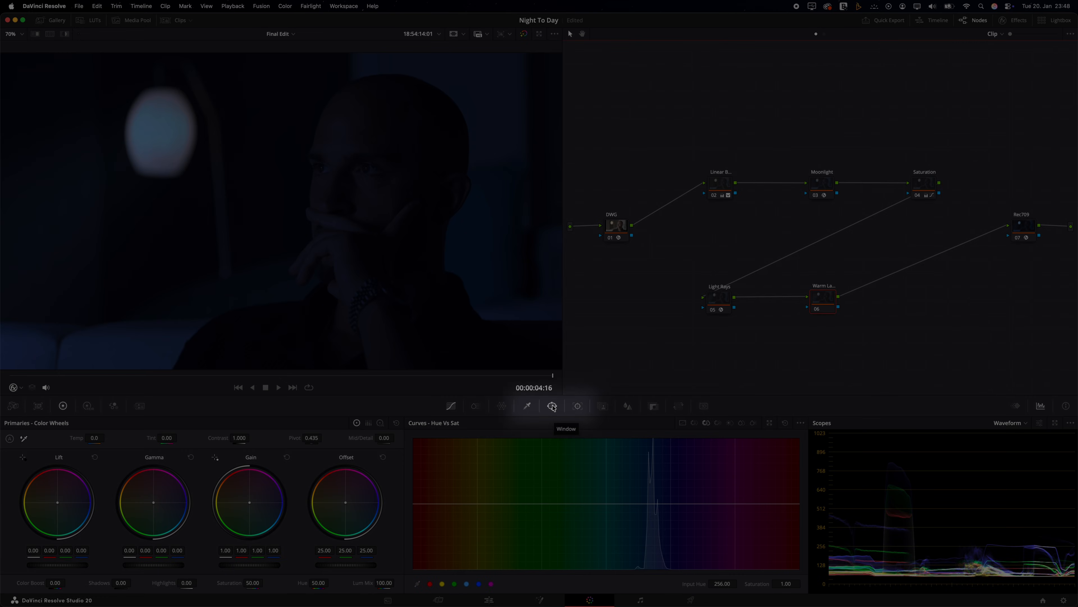
- Draw a closed curve window on the Warm Lamp node around the lamp and wall, following the man's head and the sofa edge
{"action": "left_click", "coordinate": [552, 406]}
{"action": "left_click", "coordinate": [424, 528]}
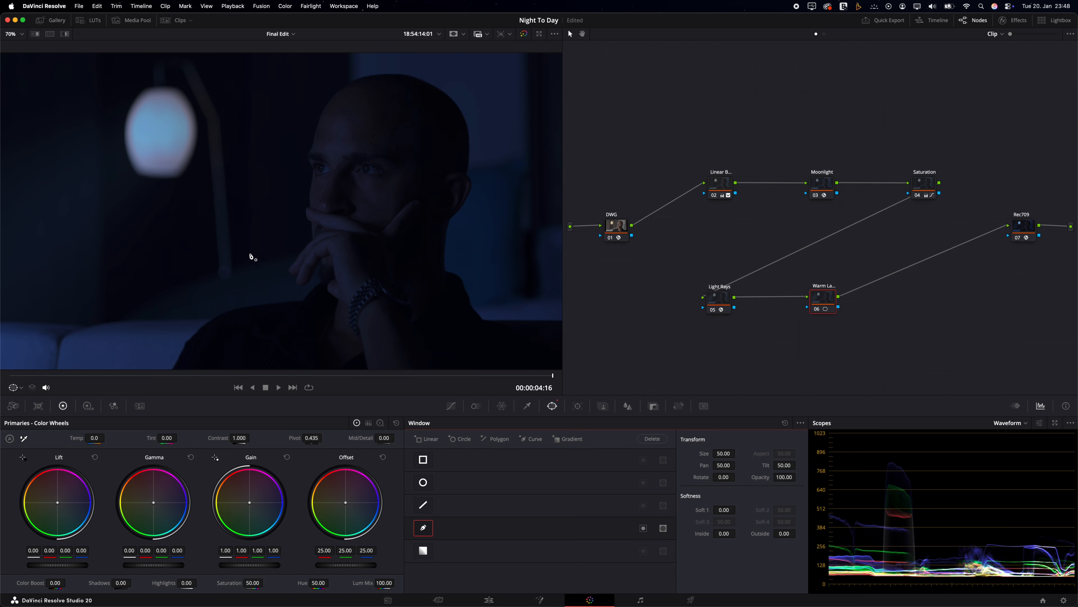
{"action": "scroll", "coordinate": [243, 245], "scroll_direction": "down", "scroll_amount": 1}
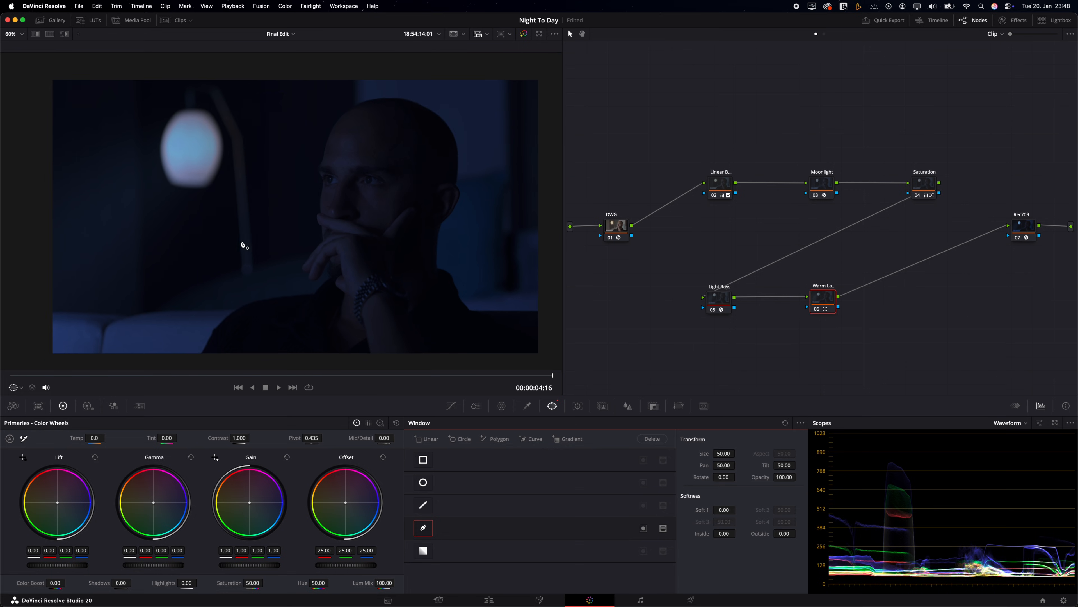
{"action": "left_click", "coordinate": [334, 74]}
{"action": "left_click", "coordinate": [327, 101]}
{"action": "left_click", "coordinate": [302, 143]}
{"action": "left_click", "coordinate": [291, 189]}
{"action": "left_click", "coordinate": [301, 266]}
{"action": "left_click", "coordinate": [274, 272]}
{"action": "left_click", "coordinate": [222, 287]}
{"action": "left_click", "coordinate": [163, 294]}
{"action": "left_click", "coordinate": [87, 294]}
{"action": "left_click", "coordinate": [7, 290]}
{"action": "left_click", "coordinate": [10, 162]}
{"action": "left_click", "coordinate": [12, 60]}
{"action": "left_click", "coordinate": [159, 57]}
{"action": "left_click", "coordinate": [340, 55]}
{"action": "left_click", "coordinate": [334, 73]}
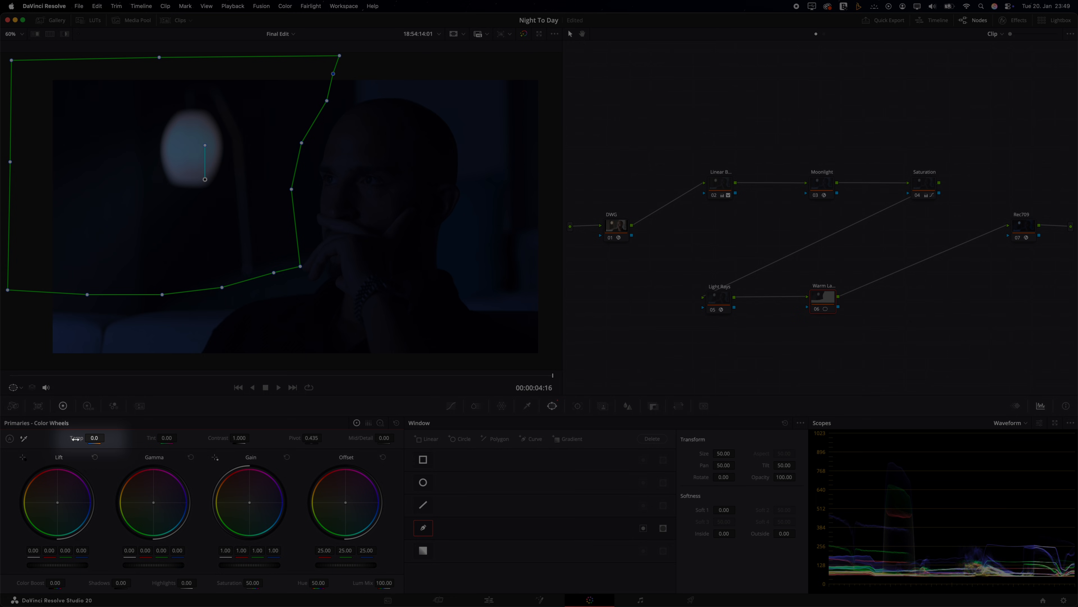
- Set the Warm Lamp node's temperature to 1150 and view the image briefly without the window outline
{"action": "left_click_drag", "start_coordinate": [79, 444], "coordinate": [136, 441]}
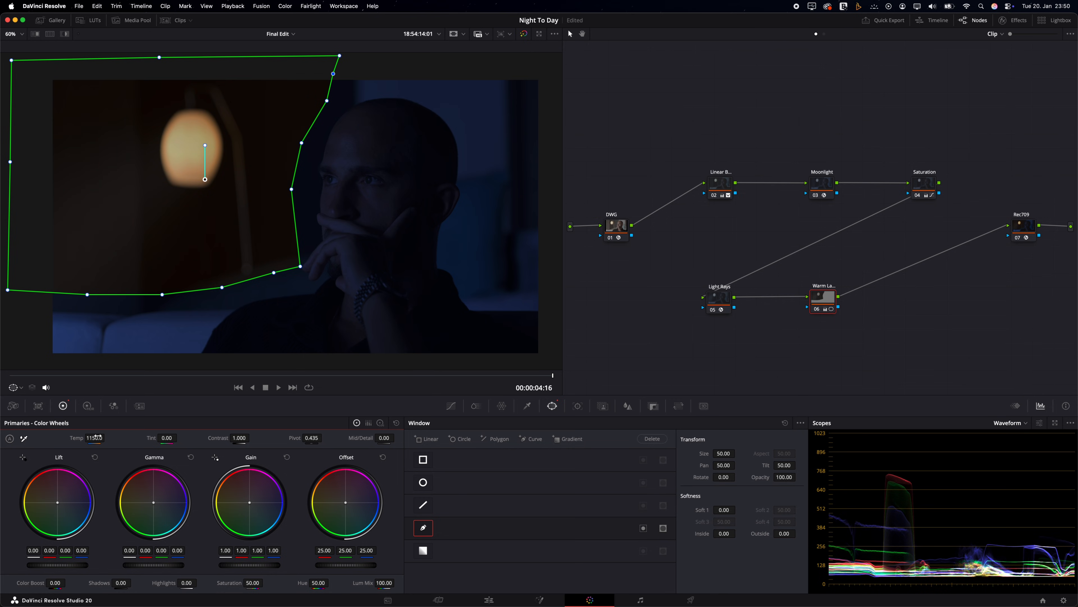
{"action": "left_click", "coordinate": [706, 307]}
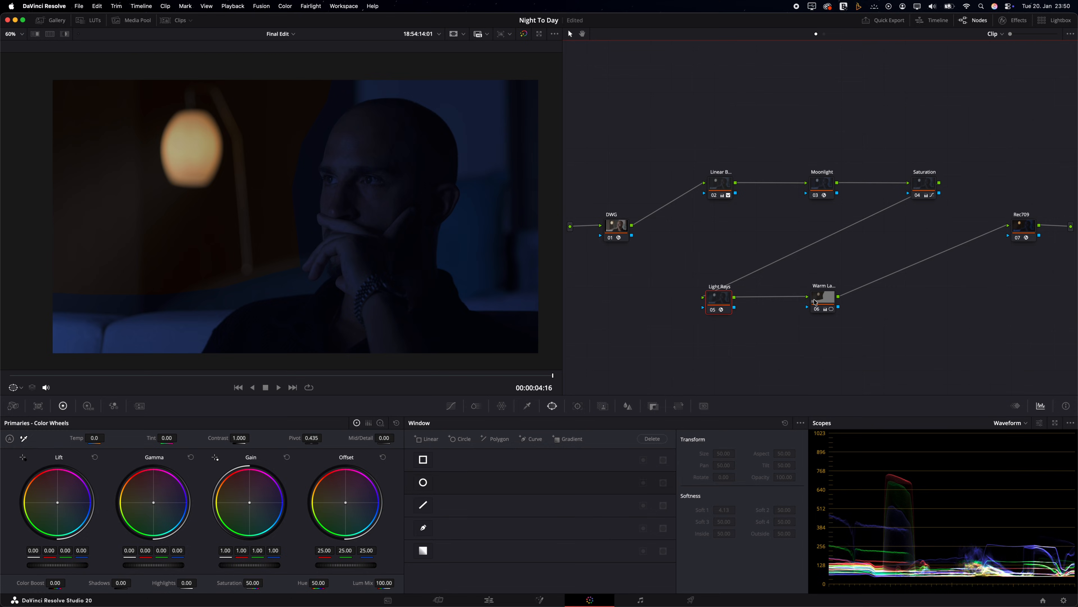
{"action": "left_click", "coordinate": [818, 302]}
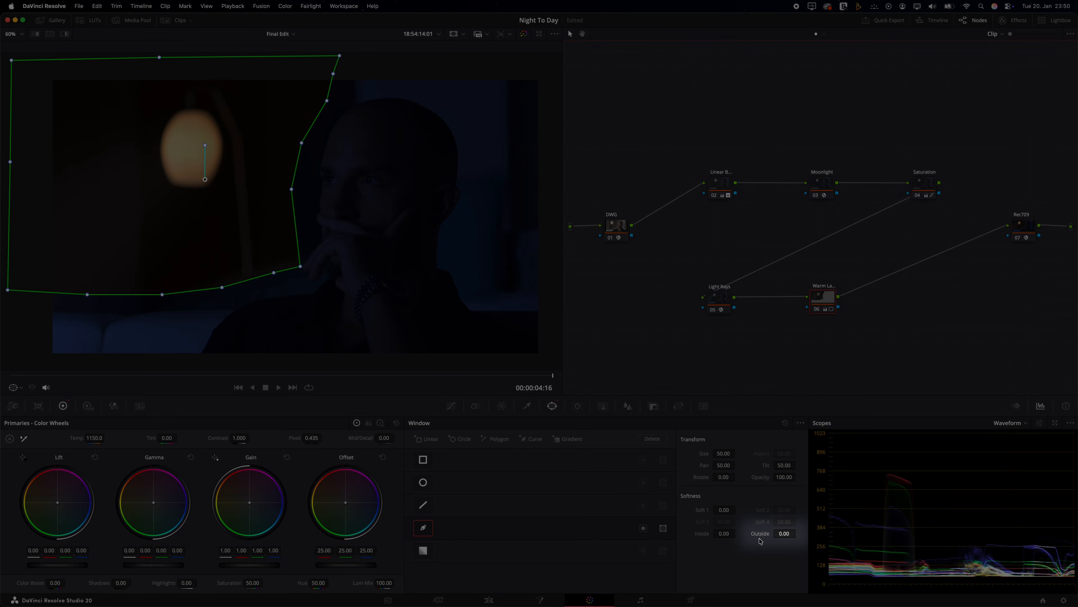
- Set the curve window's Outside softness to 11.92 and reshape its outer softness outline along the sofa and across the man's head and arm
{"action": "left_click_drag", "start_coordinate": [780, 535], "coordinate": [1025, 533]}
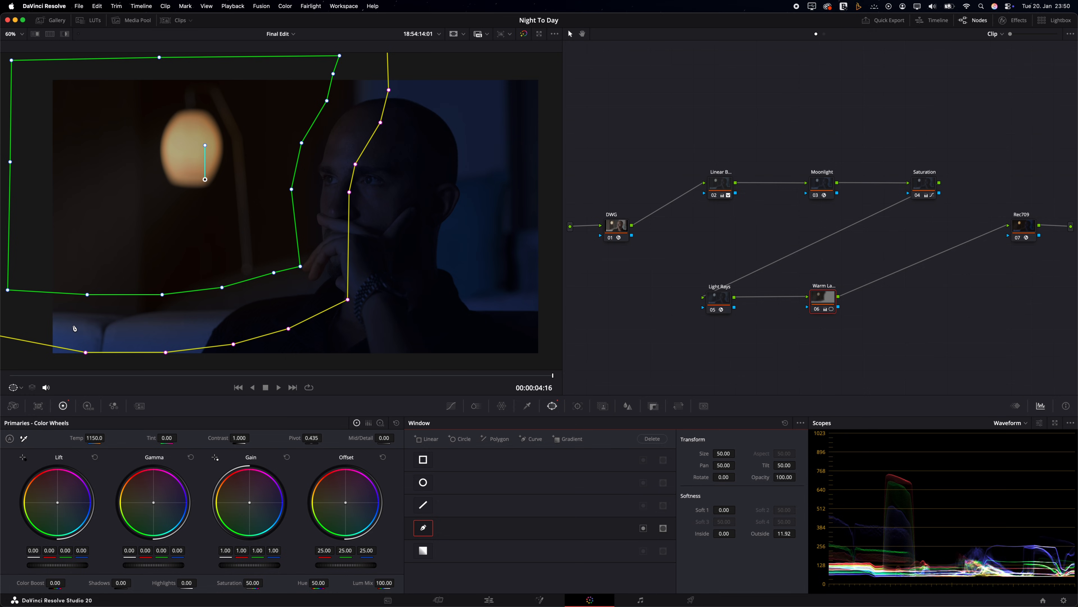
{"action": "left_click_drag", "start_coordinate": [86, 353], "coordinate": [86, 331]}
{"action": "left_click_drag", "start_coordinate": [166, 352], "coordinate": [165, 334]}
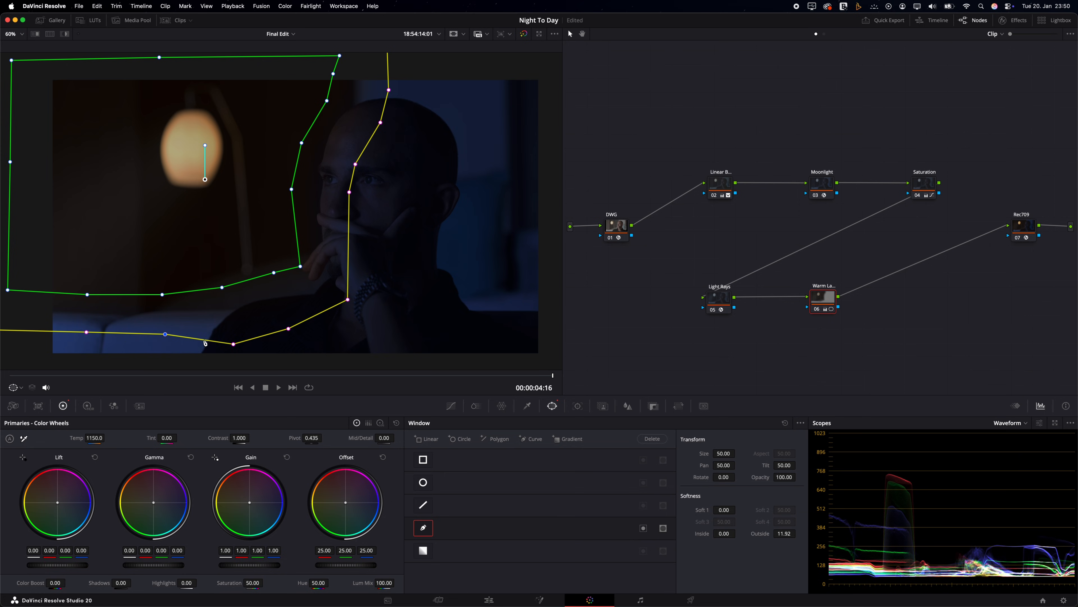
{"action": "left_click_drag", "start_coordinate": [235, 344], "coordinate": [287, 319]}
{"action": "left_click_drag", "start_coordinate": [348, 301], "coordinate": [363, 302]}
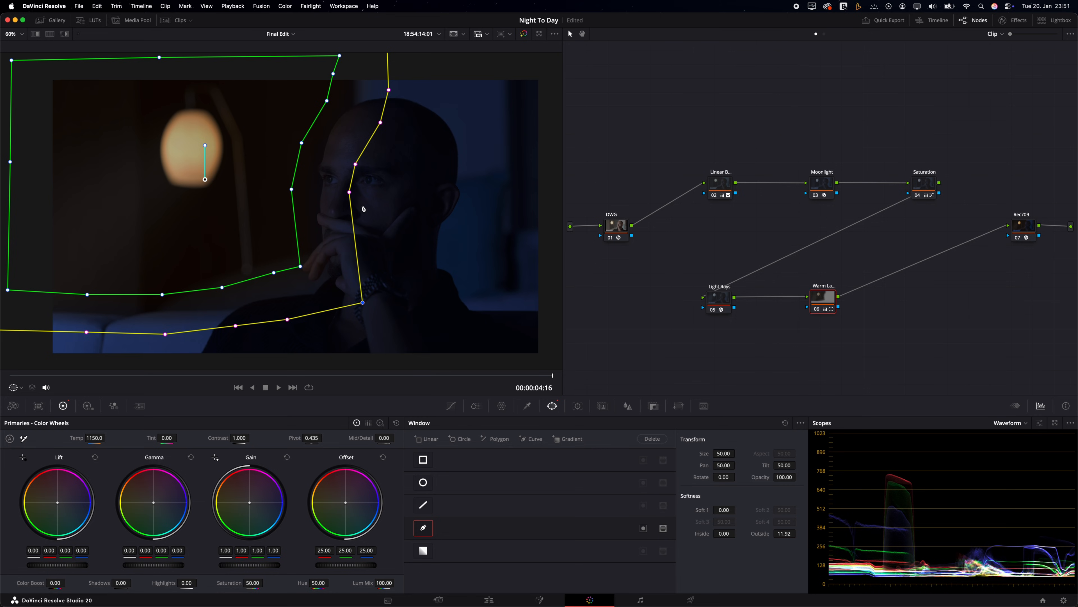
{"action": "left_click_drag", "start_coordinate": [350, 192], "coordinate": [377, 163]}
{"action": "left_click_drag", "start_coordinate": [380, 122], "coordinate": [392, 122]}
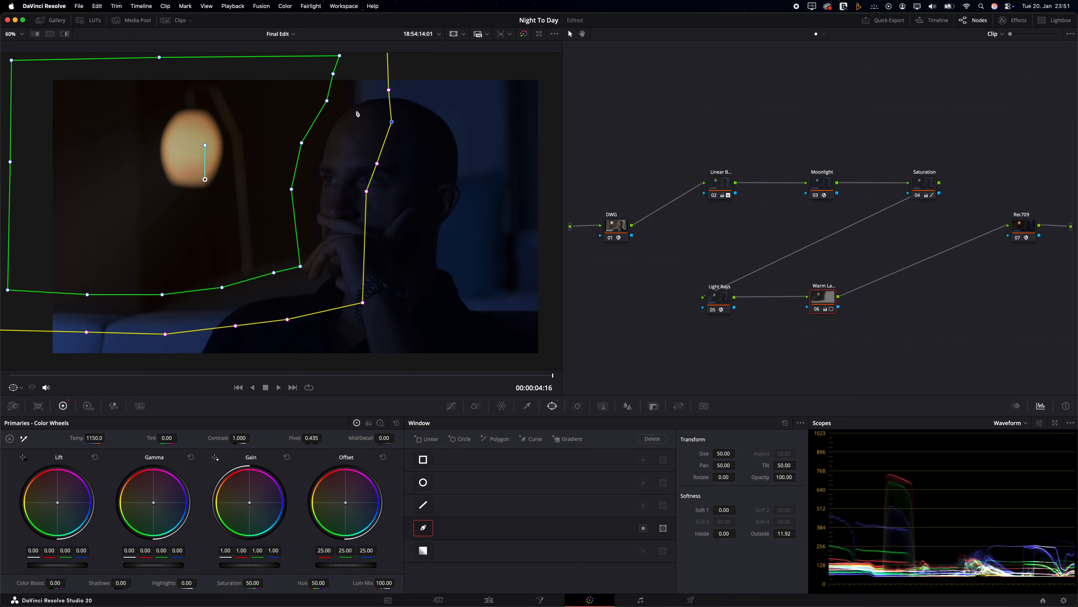
{"action": "left_click_drag", "start_coordinate": [389, 91], "coordinate": [406, 57]}
- Toggle the Warm Lamp node off and on to compare the lamp light with and without the warm grade
{"action": "left_click", "coordinate": [720, 298]}
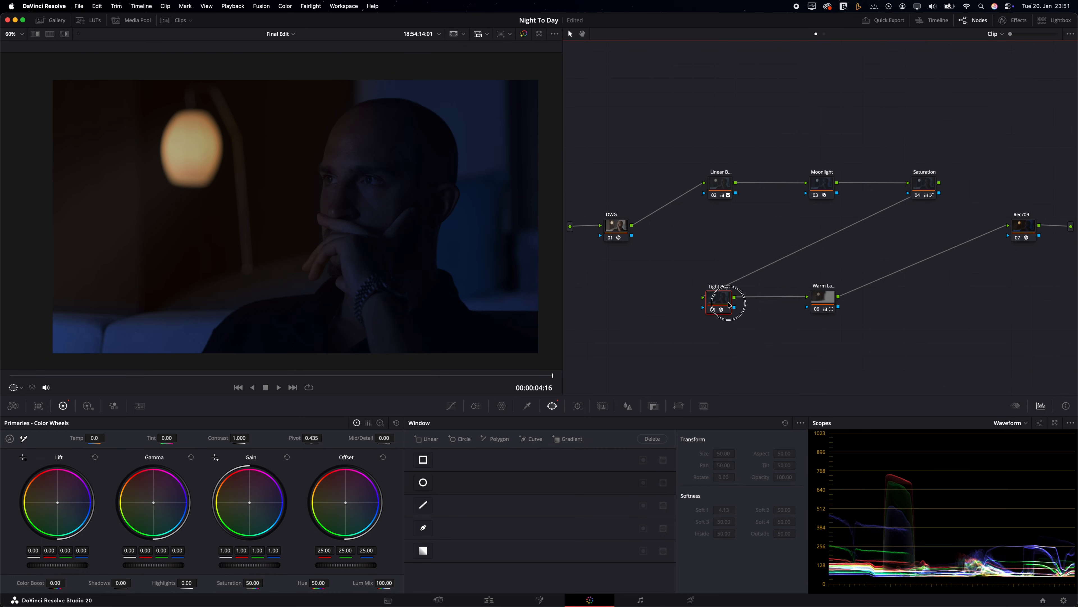
{"action": "left_click", "coordinate": [817, 310]}
{"action": "left_click", "coordinate": [817, 310]}
{"action": "left_click", "coordinate": [817, 310]}
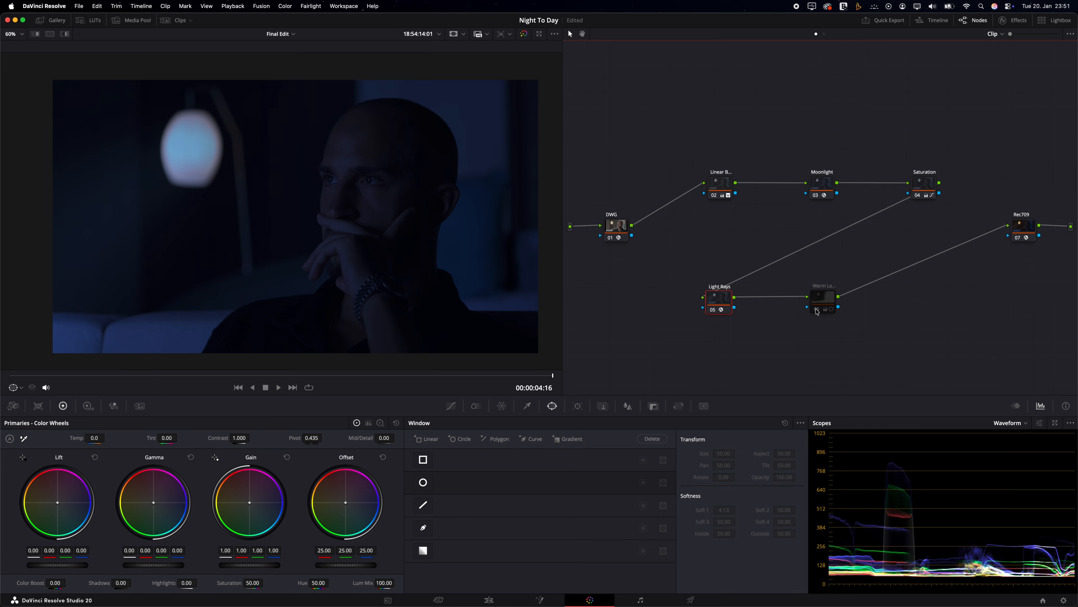
{"action": "left_click", "coordinate": [817, 310]}
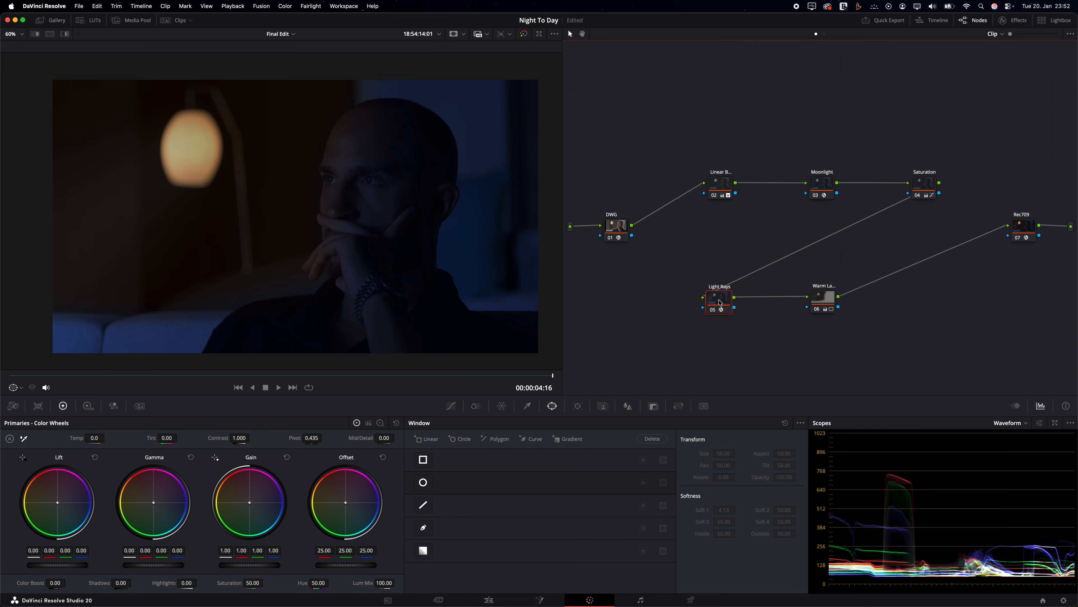
- Set the Colorize colour of the Light Rays effect to a pale warm orange
{"action": "left_click", "coordinate": [1004, 21]}
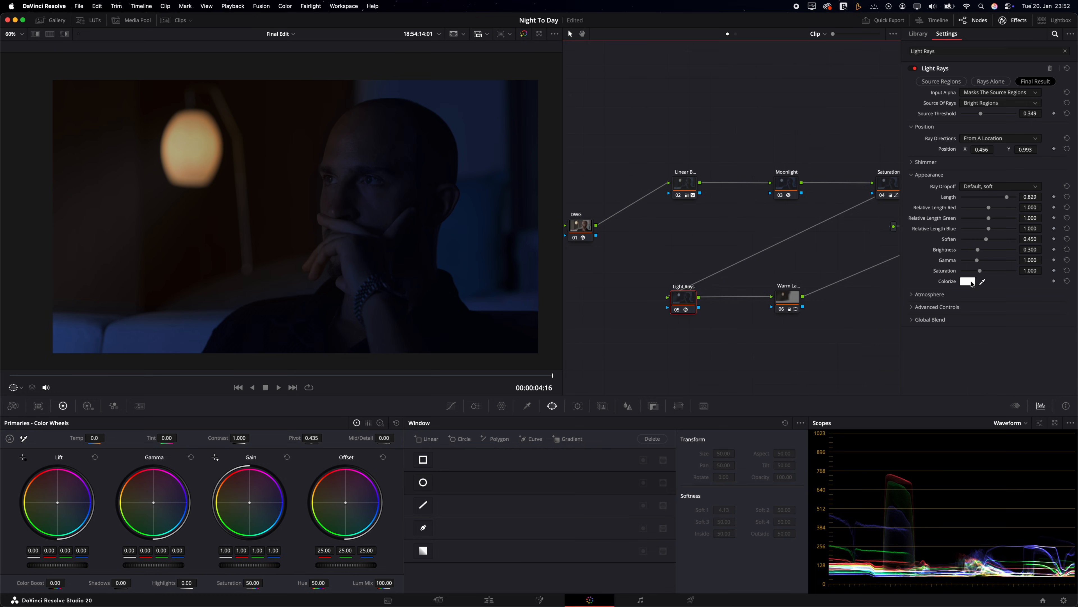
{"action": "left_click", "coordinate": [967, 283]}
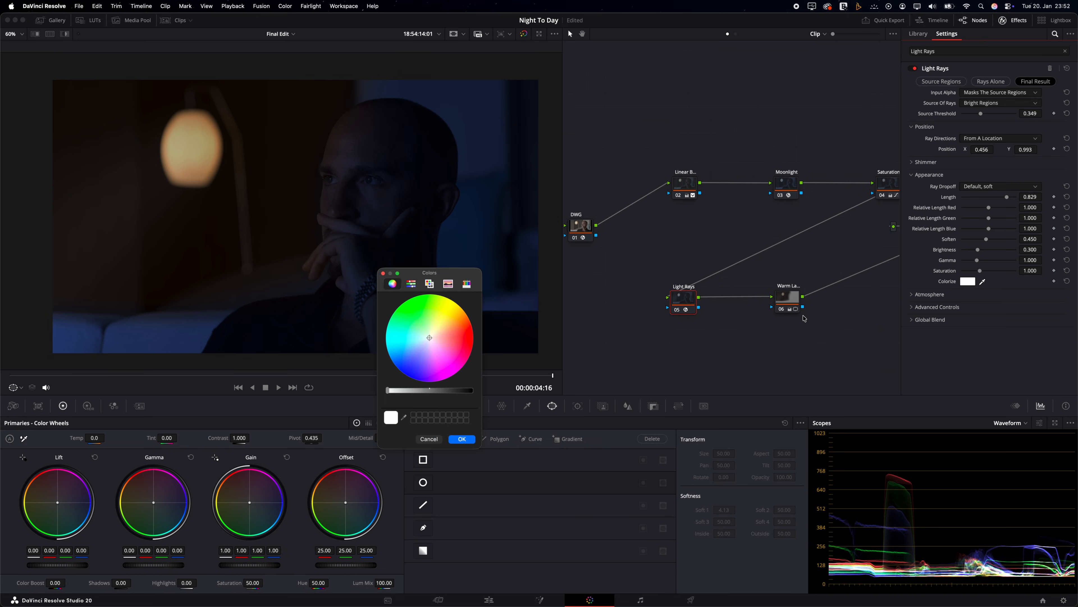
{"action": "left_click_drag", "start_coordinate": [428, 345], "coordinate": [440, 336]}
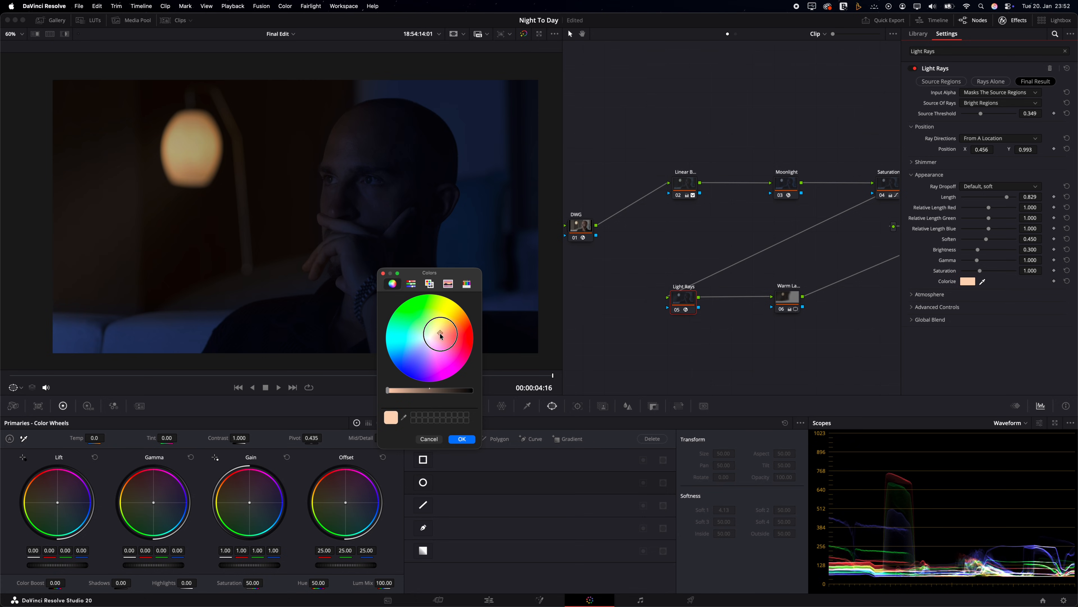
{"action": "left_click_drag", "start_coordinate": [441, 336], "coordinate": [441, 335]}
{"action": "left_click", "coordinate": [463, 439]}
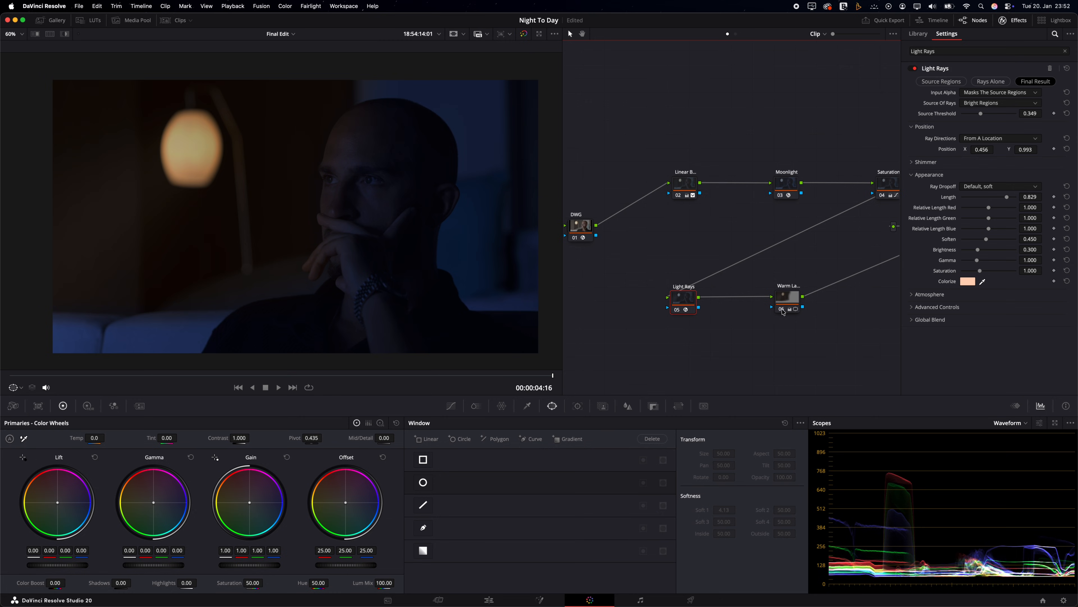
{"action": "left_click", "coordinate": [1012, 23]}
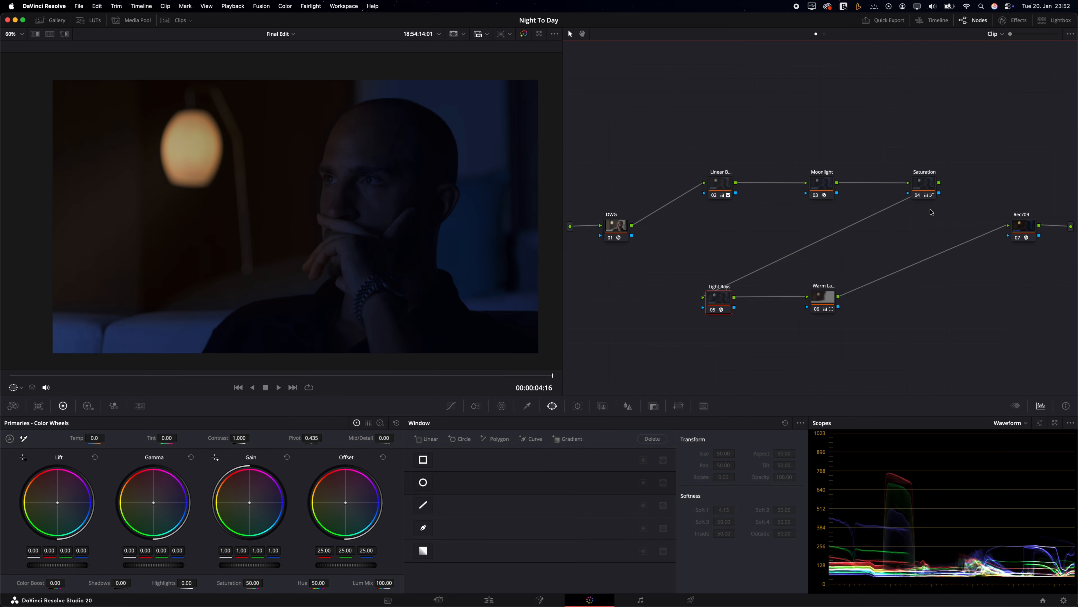
- Add a serial node after the Warm Lamp node and label it Glow
{"action": "left_click", "coordinate": [827, 302]}
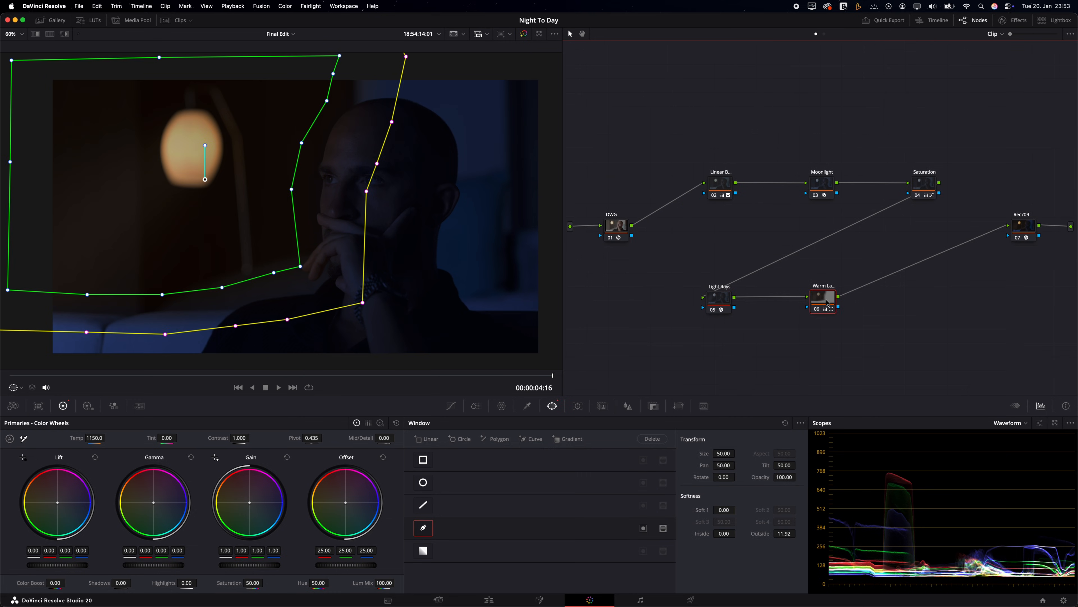
{"action": "right_click", "coordinate": [827, 302]}
{"action": "mouse_move", "coordinate": [845, 343]}
{"action": "left_click", "coordinate": [923, 346]}
{"action": "left_click_drag", "start_coordinate": [870, 295], "coordinate": [875, 277]}
{"action": "right_click", "coordinate": [874, 276]}
{"action": "left_click", "coordinate": [892, 295]}
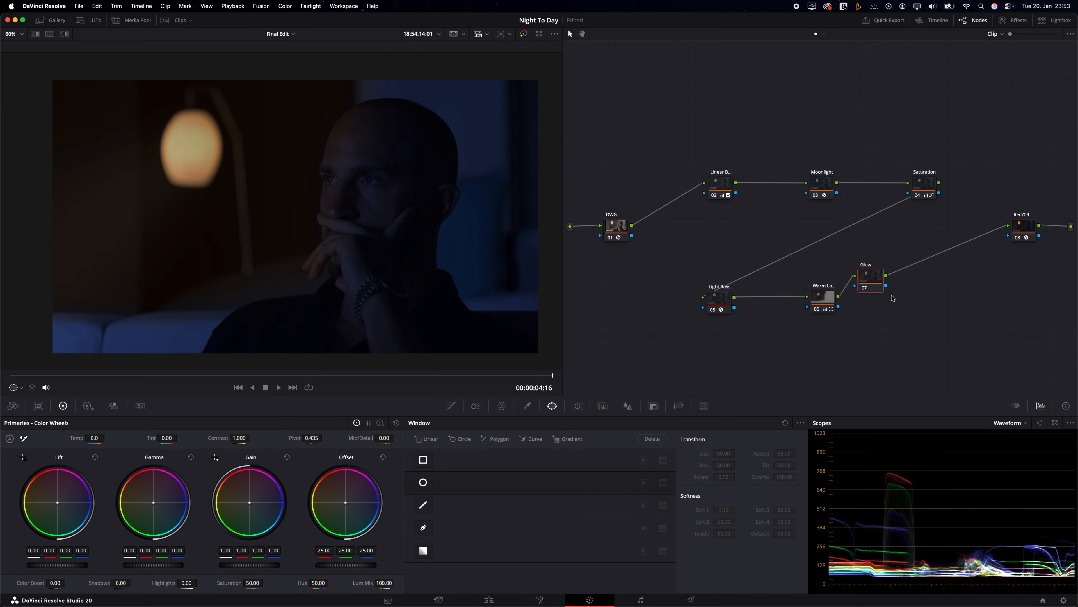
- Apply the Glow effect to the Glow node with a Shine Threshold of 0.411 and a Spread of 0.543
{"action": "left_click", "coordinate": [1013, 20]}
{"action": "left_click", "coordinate": [967, 51]}
{"action": "type", "text": "Glow"}
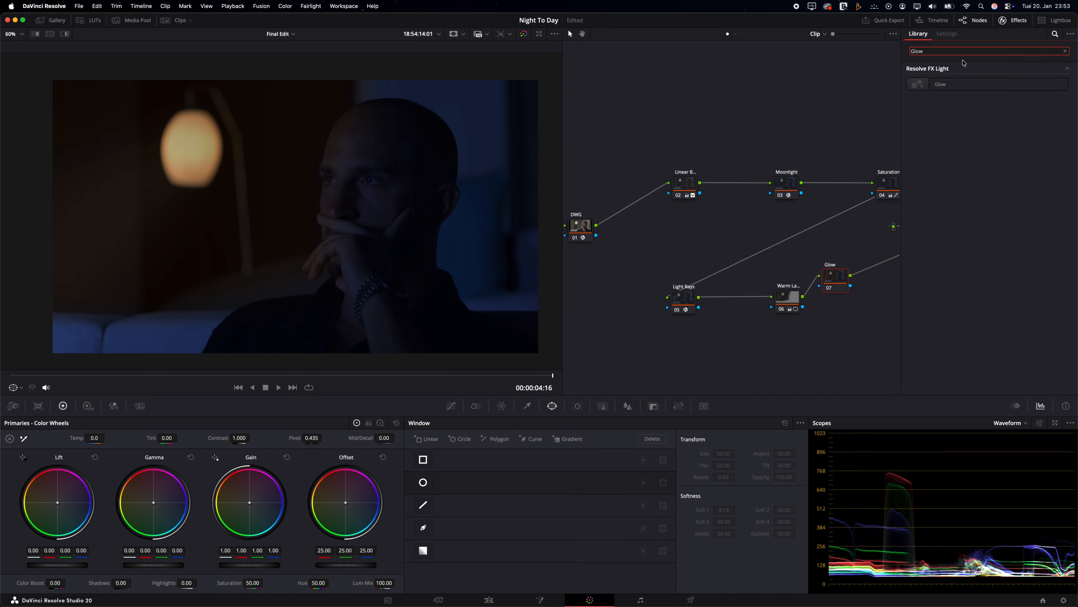
{"action": "left_click_drag", "start_coordinate": [951, 84], "coordinate": [834, 277]}
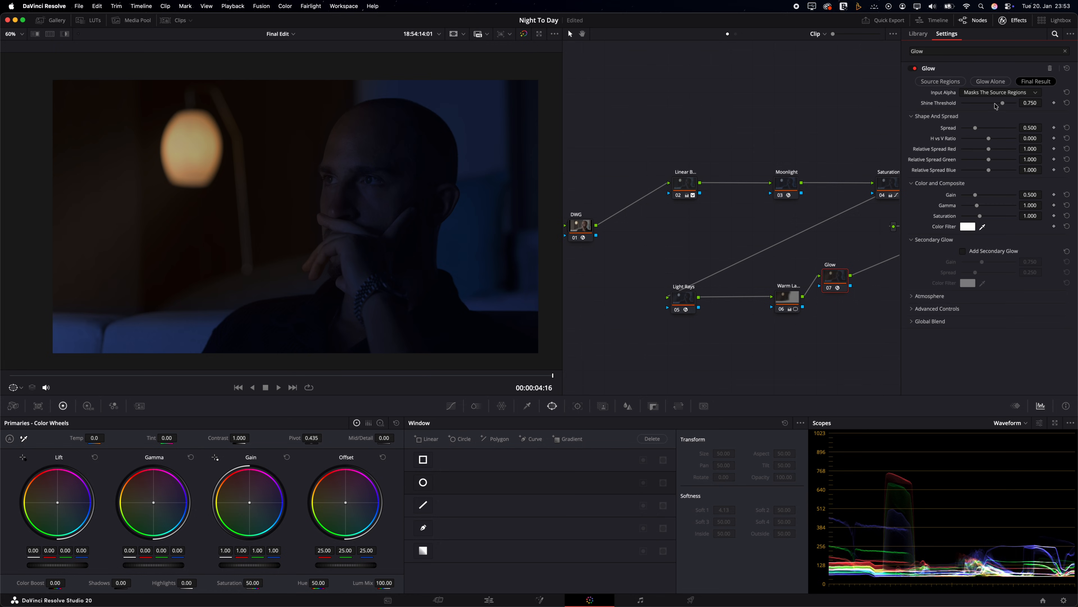
{"action": "left_click_drag", "start_coordinate": [1003, 104], "coordinate": [976, 133]}
- Toggle the Glow node off and on to compare the lamp with and without the glow
{"action": "left_click", "coordinate": [830, 290]}
{"action": "left_click", "coordinate": [829, 291]}
{"action": "left_click", "coordinate": [830, 290]}
{"action": "left_click", "coordinate": [829, 291]}
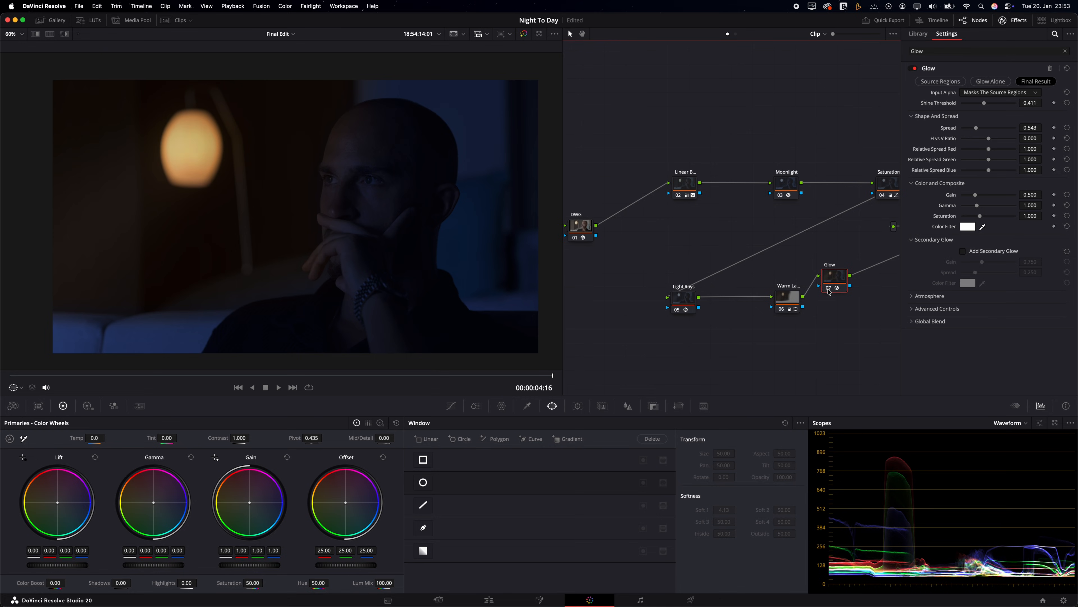
{"action": "left_click", "coordinate": [1014, 20]}
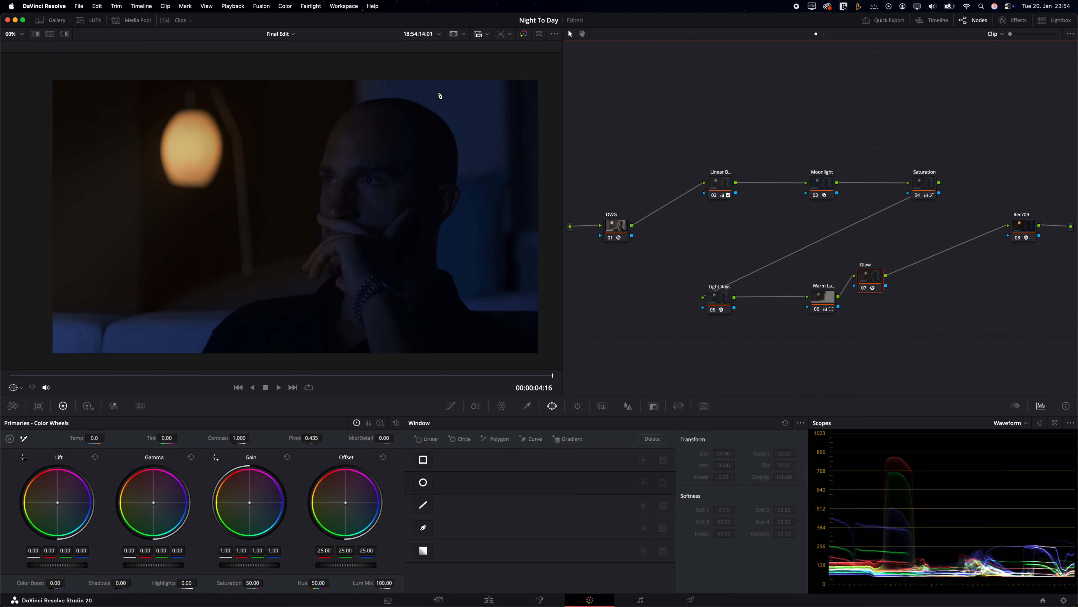
- Add a serial node after the Glow node, place it below the connection, and label it Background
{"action": "right_click", "coordinate": [872, 281]}
{"action": "mouse_move", "coordinate": [905, 323]}
{"action": "left_click_drag", "start_coordinate": [913, 280], "coordinate": [915, 302]}
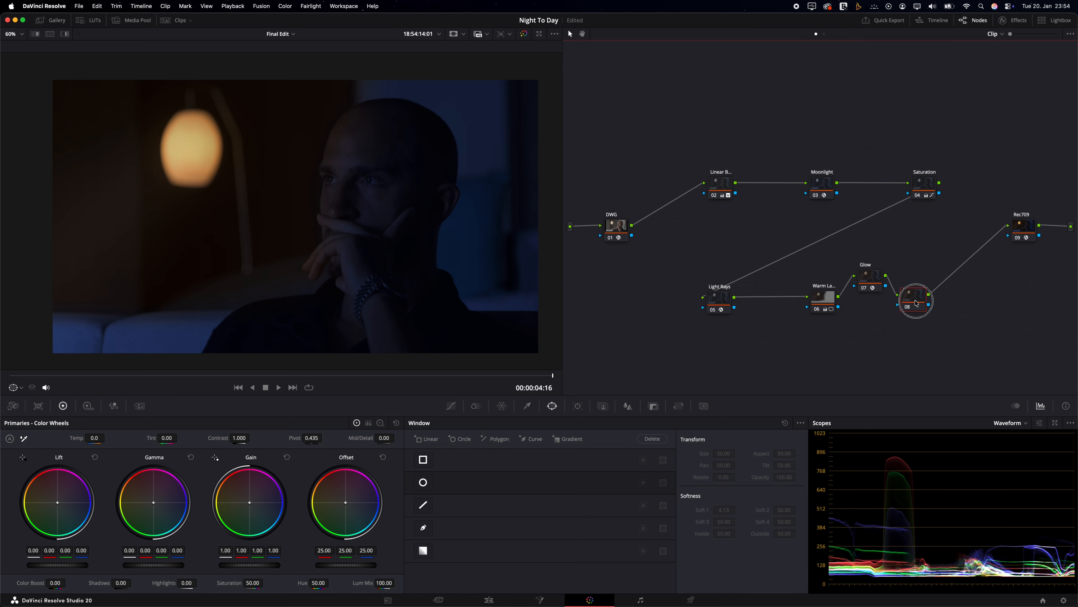
{"action": "right_click", "coordinate": [918, 302]}
{"action": "left_click", "coordinate": [938, 319]}
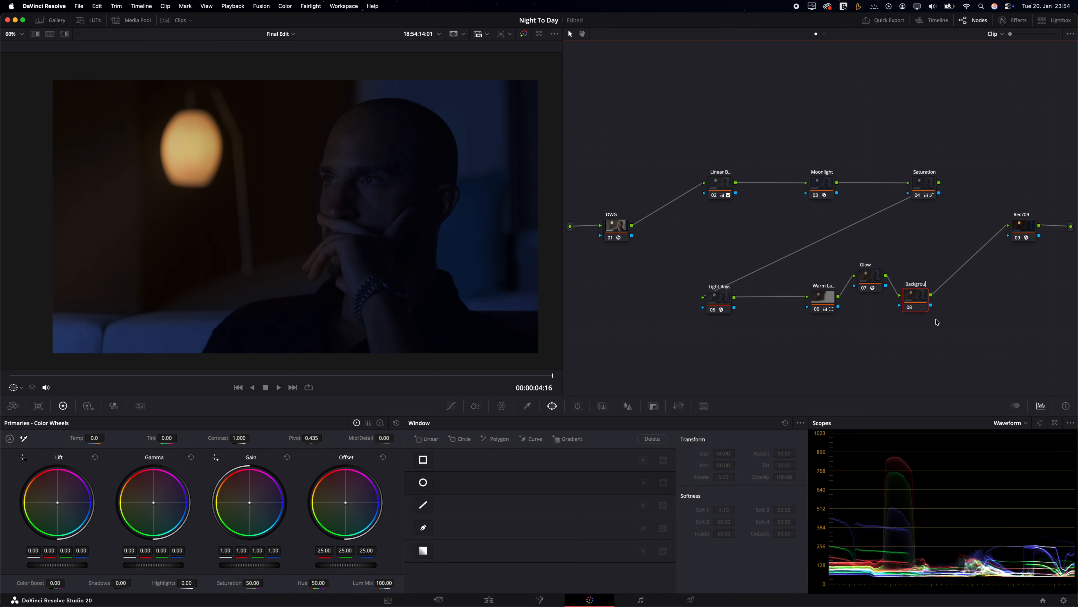
{"action": "key", "text": "Return"}
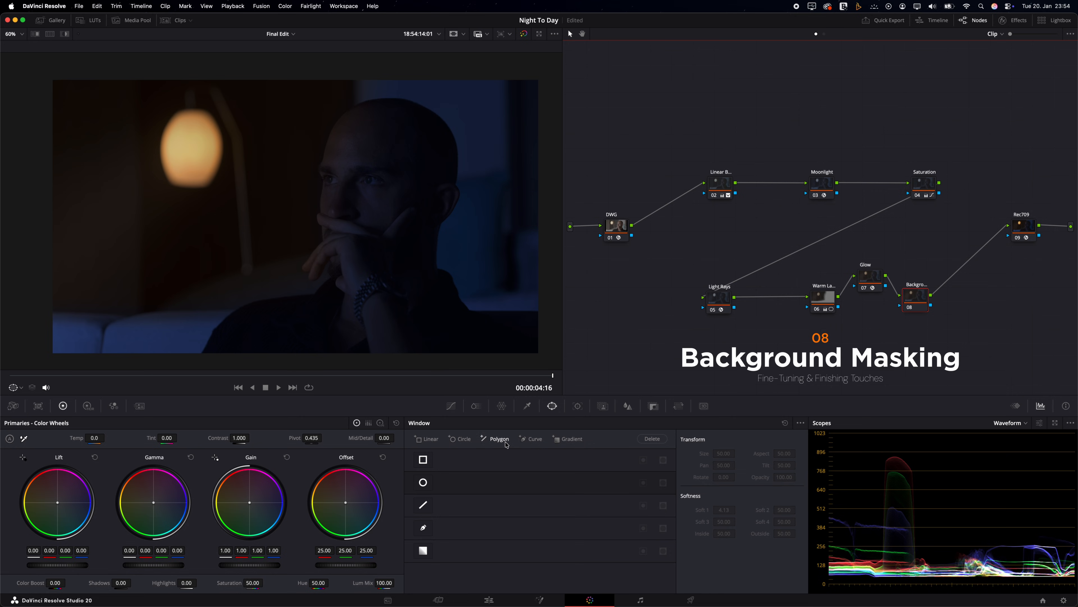
- Draw a closed curve window over the background behind the man's head, neck and shoulder, and nudge it slightly towards him
{"action": "left_click", "coordinate": [422, 529]}
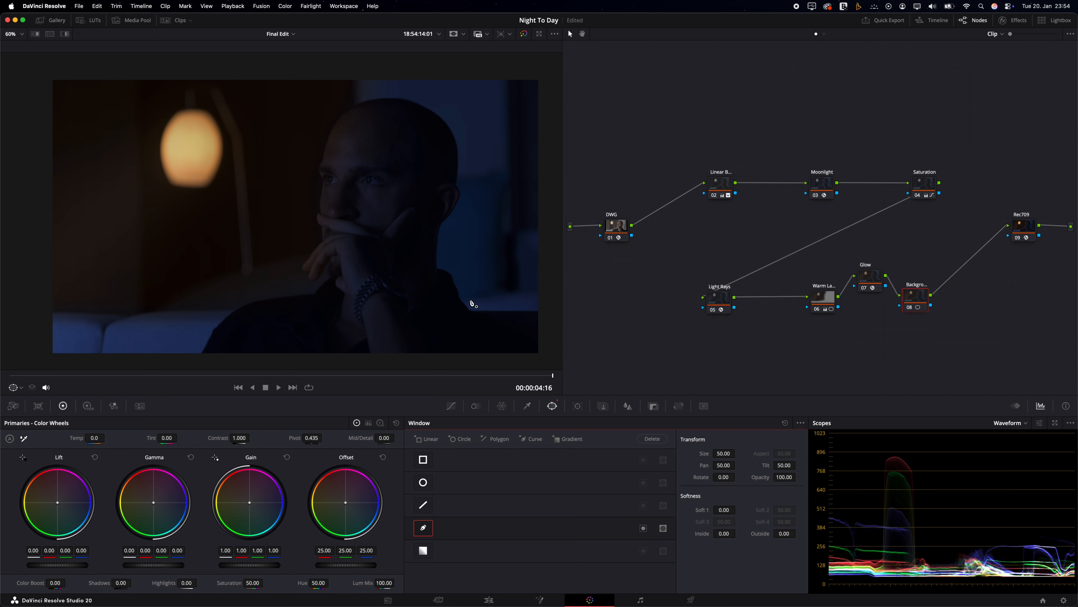
{"action": "left_click", "coordinate": [355, 66]}
{"action": "left_click", "coordinate": [356, 104]}
{"action": "left_click", "coordinate": [395, 102]}
{"action": "left_click", "coordinate": [419, 112]}
{"action": "left_click", "coordinate": [447, 132]}
{"action": "left_click", "coordinate": [448, 168]}
{"action": "left_click", "coordinate": [439, 219]}
{"action": "left_click", "coordinate": [432, 267]}
{"action": "left_click", "coordinate": [454, 312]}
{"action": "left_click", "coordinate": [522, 319]}
{"action": "left_click", "coordinate": [550, 317]}
{"action": "left_click", "coordinate": [549, 63]}
{"action": "left_click", "coordinate": [355, 65]}
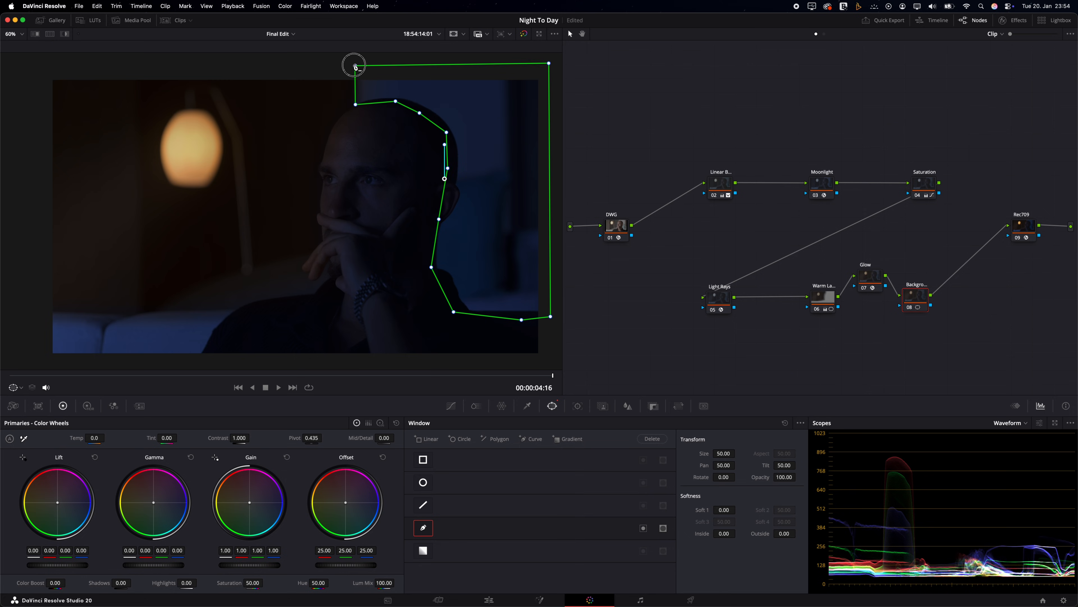
{"action": "left_click", "coordinate": [17, 35]}
{"action": "left_click", "coordinate": [19, 46]}
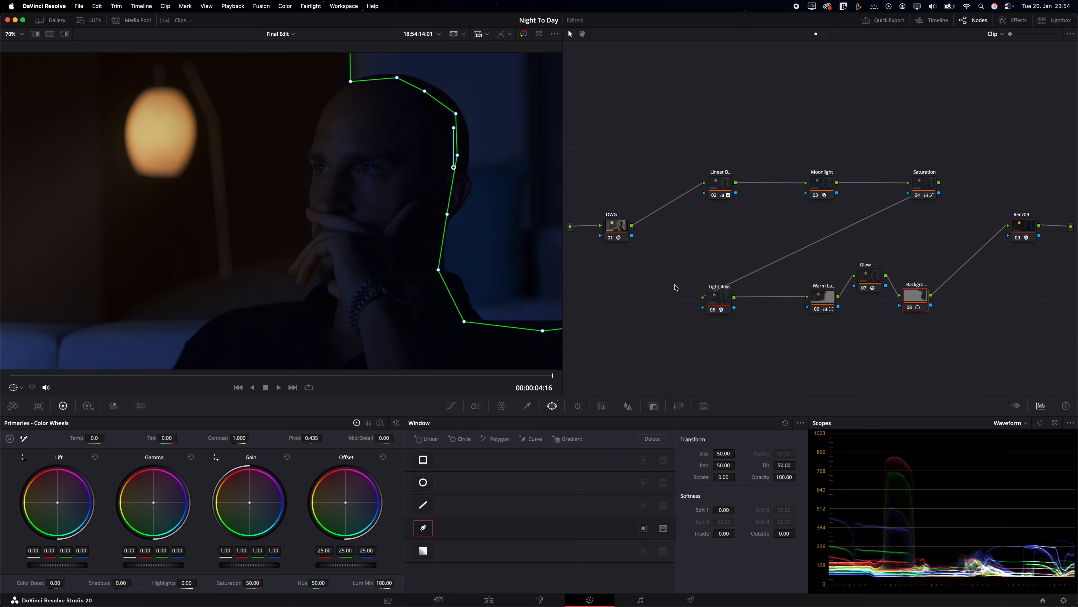
{"action": "left_click_drag", "start_coordinate": [476, 242], "coordinate": [473, 242]}
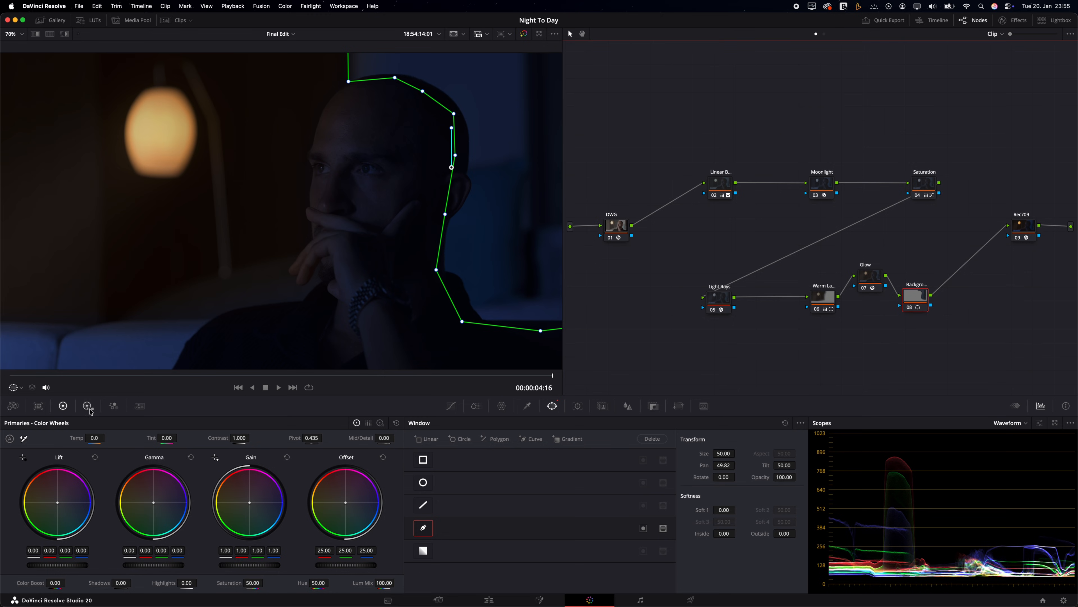
- Darken the masked background with Shadows at about -15 and HDR Global exposure at -0.10, and view it without the window outline
{"action": "left_click_drag", "start_coordinate": [123, 582], "coordinate": [111, 581]}
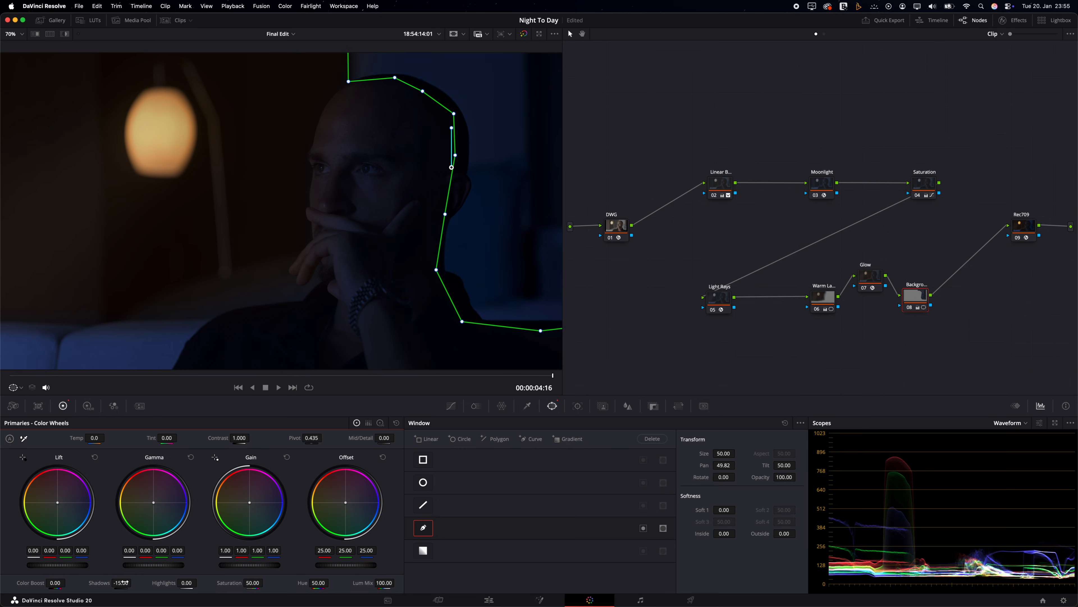
{"action": "left_click", "coordinate": [86, 409]}
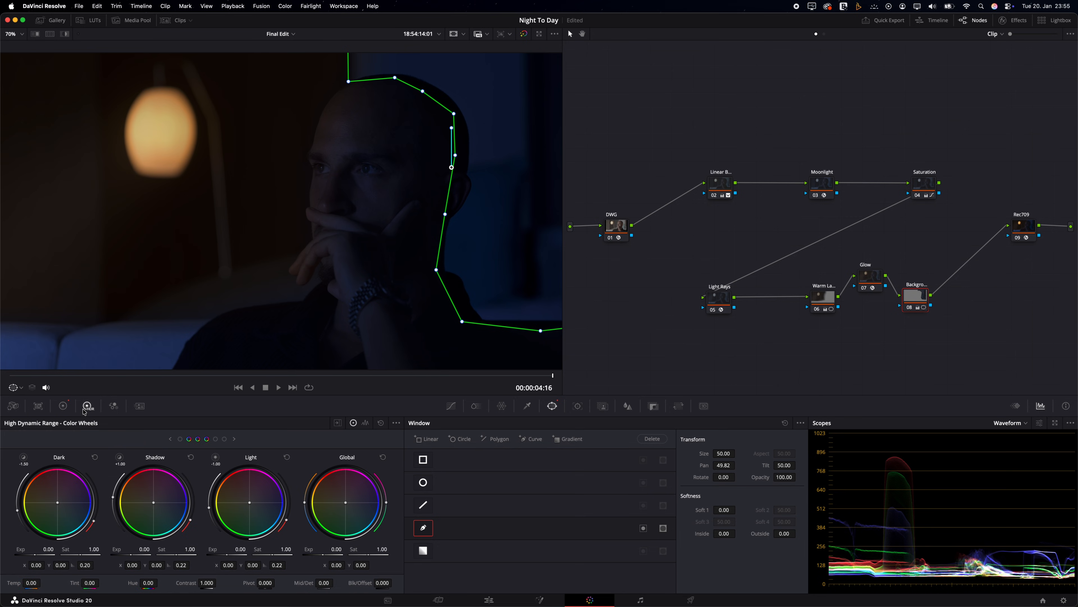
{"action": "left_click_drag", "start_coordinate": [323, 554], "coordinate": [305, 554]}
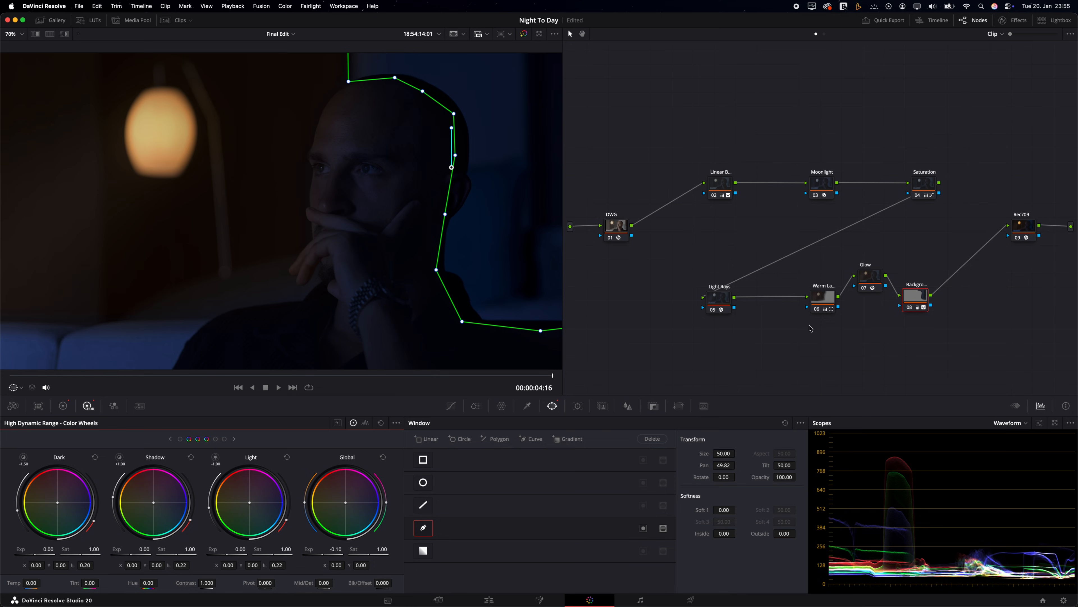
{"action": "left_click", "coordinate": [878, 278]}
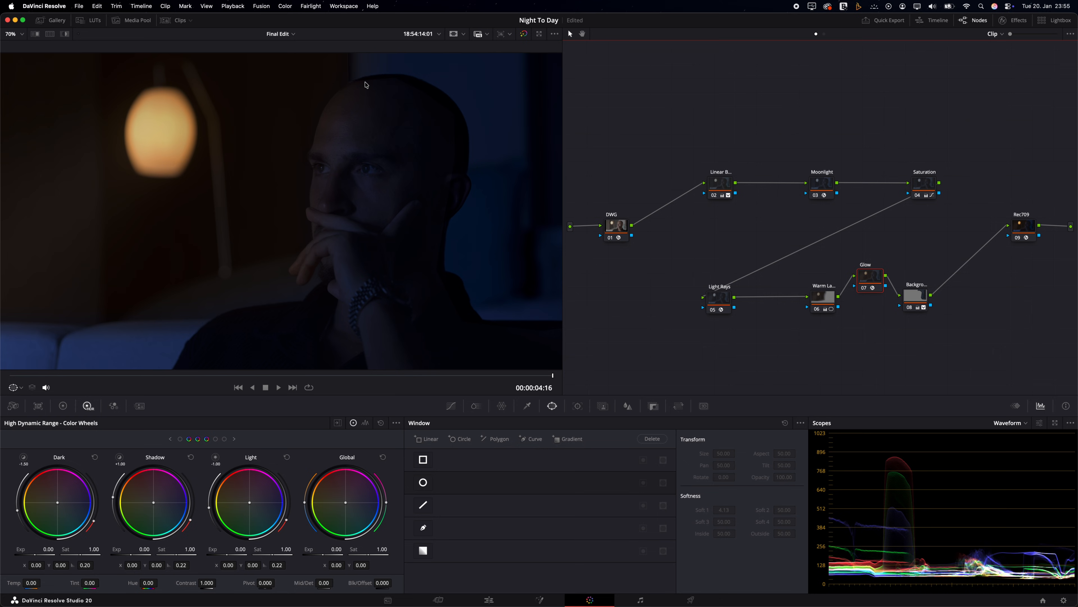
- Set the Background window's Outside softness to 4.22 and reshape its softness outline along the man's head, neck and shoulder
{"action": "left_click", "coordinate": [918, 303]}
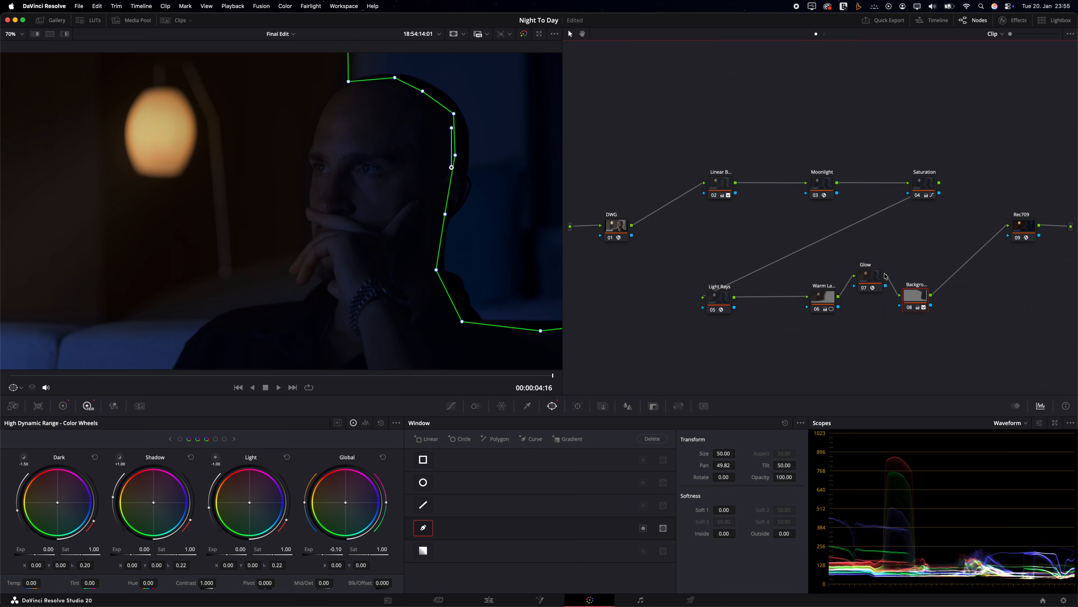
{"action": "left_click_drag", "start_coordinate": [783, 534], "coordinate": [872, 530]}
{"action": "left_click_drag", "start_coordinate": [516, 280], "coordinate": [518, 279]}
{"action": "left_click_drag", "start_coordinate": [341, 92], "coordinate": [332, 88]}
{"action": "left_click_drag", "start_coordinate": [350, 81], "coordinate": [399, 89]}
{"action": "left_click_drag", "start_coordinate": [417, 104], "coordinate": [424, 102]}
{"action": "left_click_drag", "start_coordinate": [443, 154], "coordinate": [446, 157]}
{"action": "left_click_drag", "start_coordinate": [433, 211], "coordinate": [437, 213]}
{"action": "left_click_drag", "start_coordinate": [423, 271], "coordinate": [430, 272]}
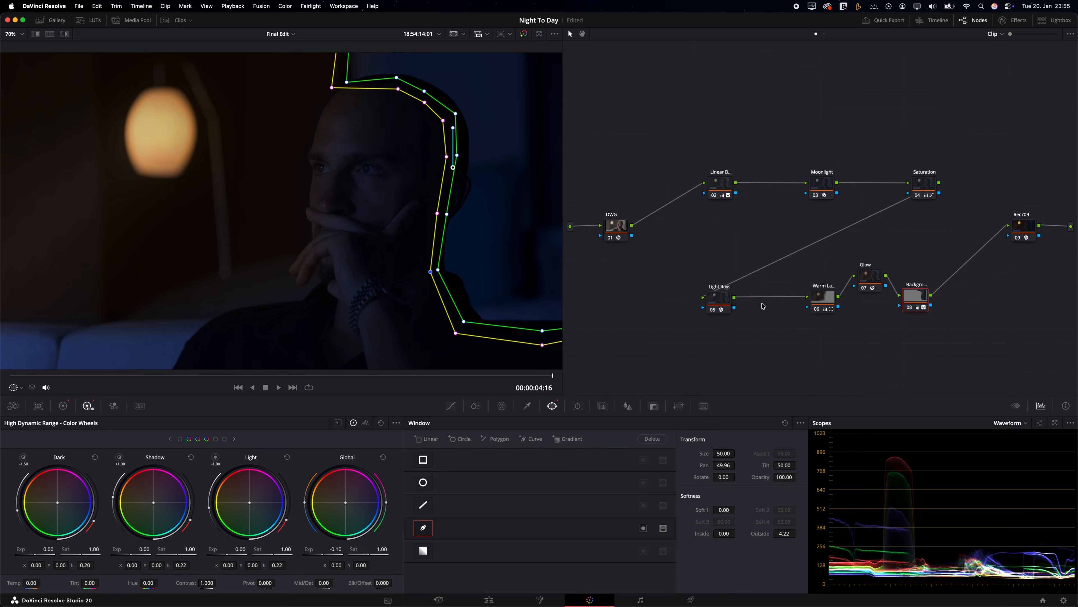
- Select nodes 02 to 08 and toggle them off and on to compare the scene with and without the night grade
{"action": "left_click_drag", "start_coordinate": [702, 154], "coordinate": [957, 342]}
{"action": "key", "text": "super+d"}
{"action": "key", "text": "super+d"}
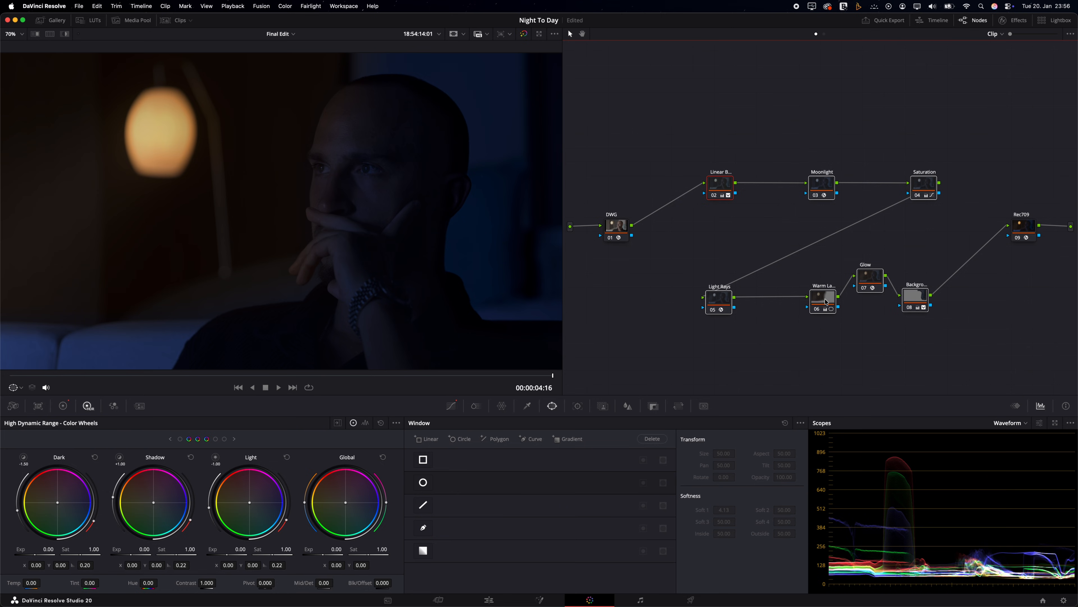
- Toggle nodes 02 to 08 and the bypass of all grades to compare the ungraded clip, the daytime Rec709 image and the night grade
{"action": "key", "text": "super+d"}
{"action": "left_click", "coordinate": [524, 37]}
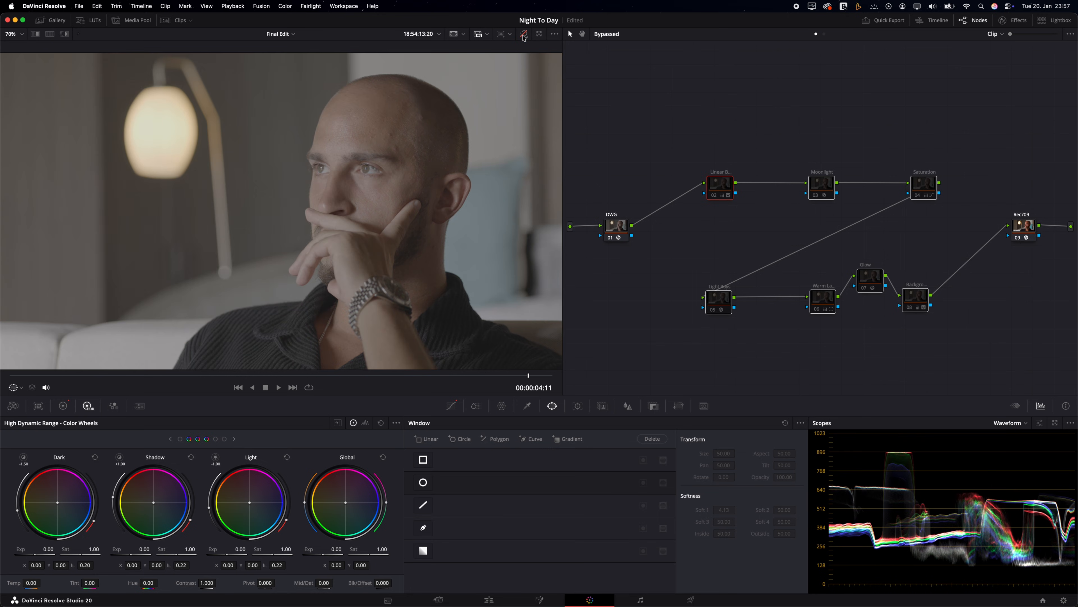
{"action": "left_click", "coordinate": [525, 37]}
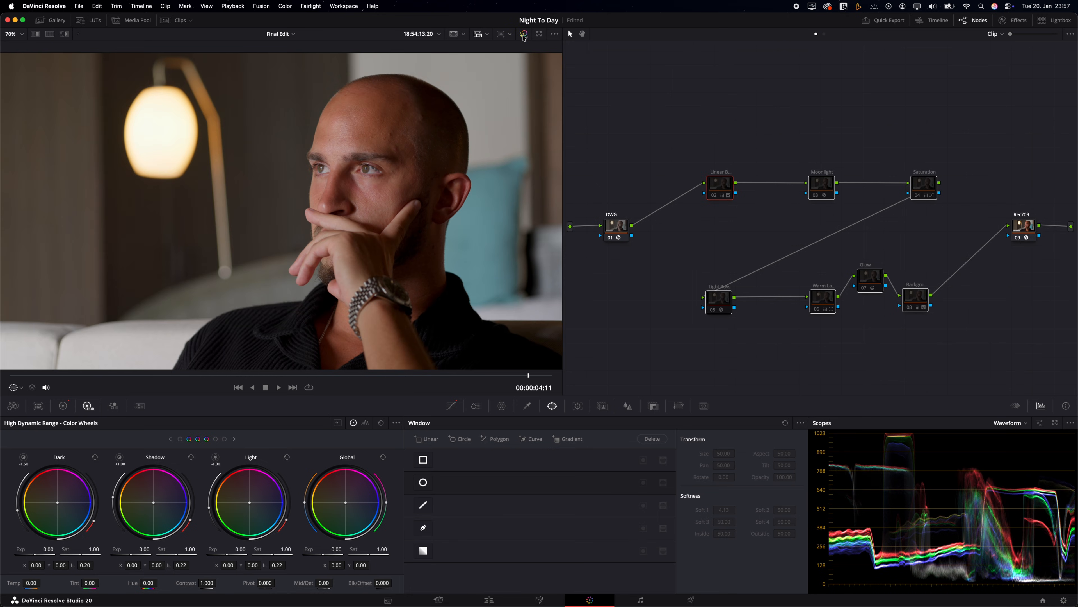
{"action": "key", "text": "super+d"}
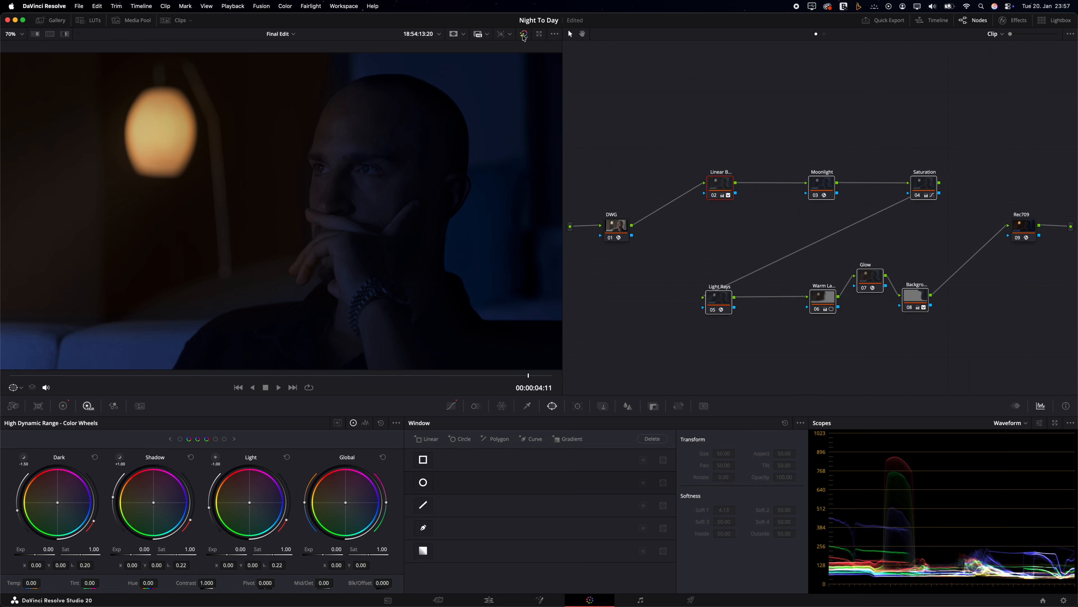
{"action": "key", "text": "super+d"}
{"action": "left_click", "coordinate": [524, 38]}
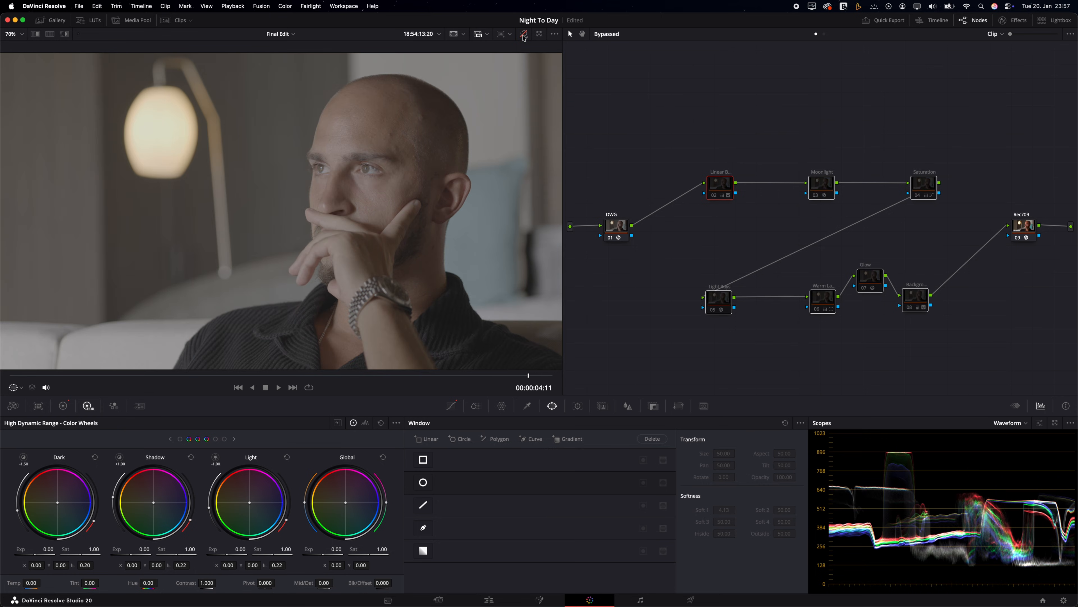
{"action": "left_click", "coordinate": [524, 37]}
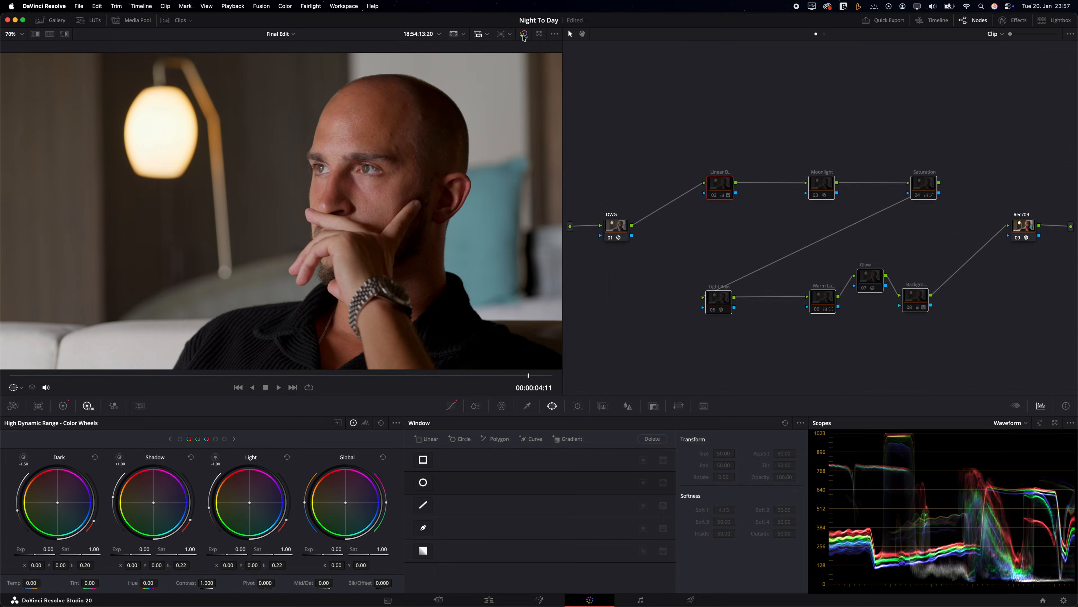